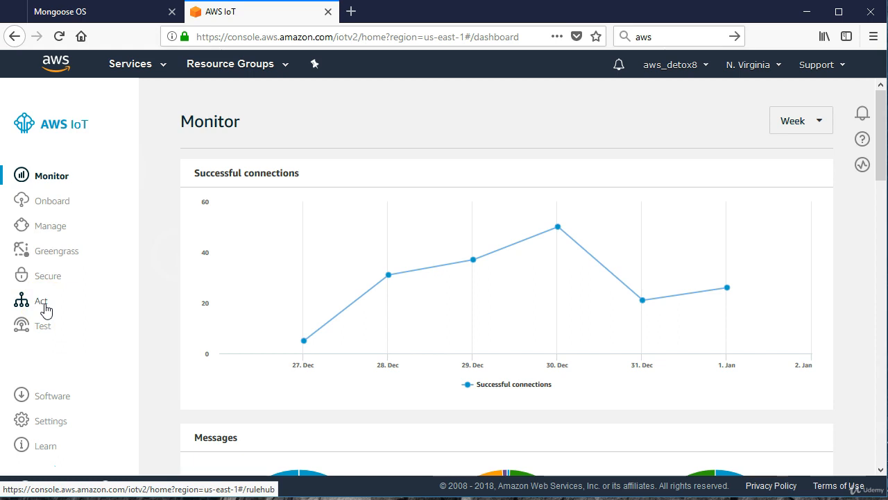
Open the AWS IoT rules overview and delete the enabled rule text1.
click(52, 300)
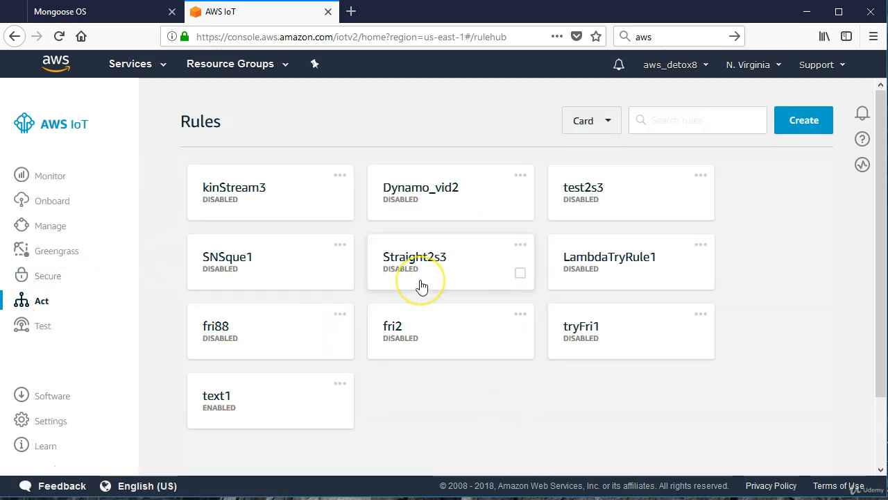
click(339, 384)
click(329, 432)
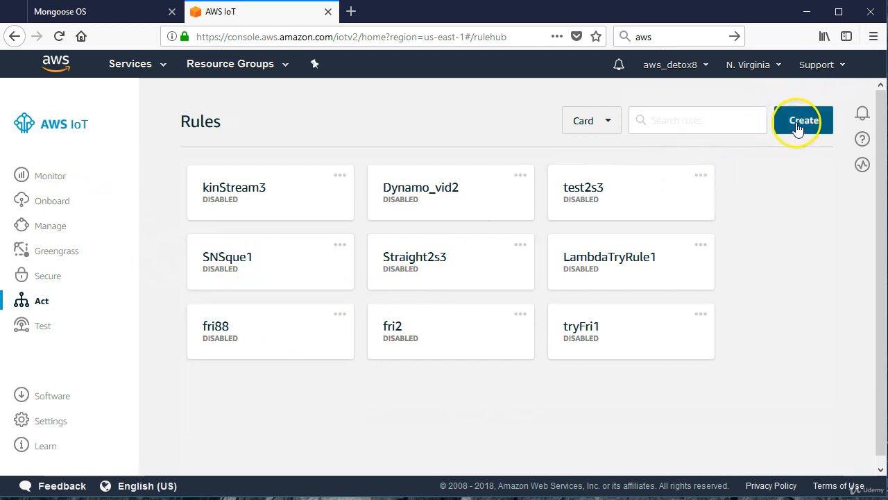
Display the rules as a list, and return them to the card layout.
click(602, 122)
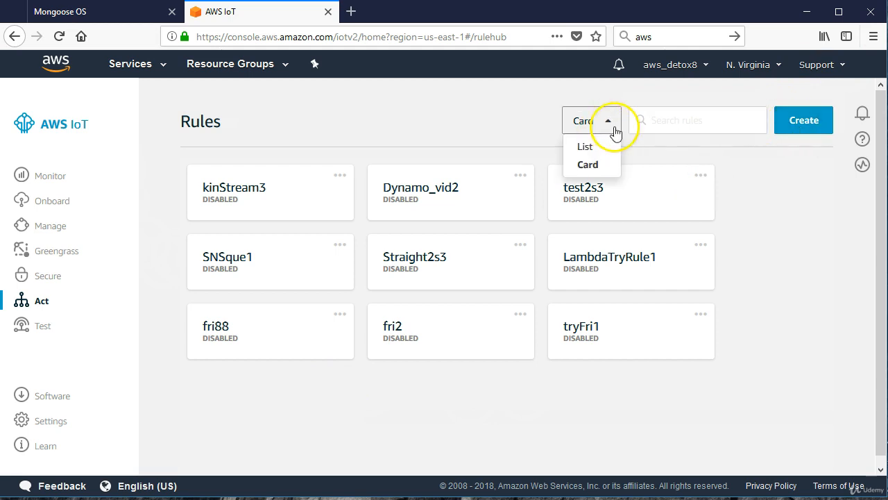
click(585, 154)
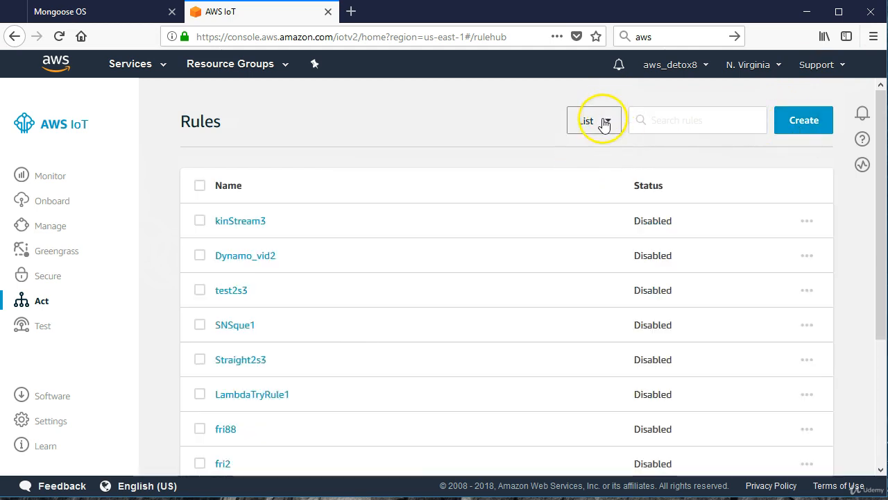
click(600, 120)
click(592, 165)
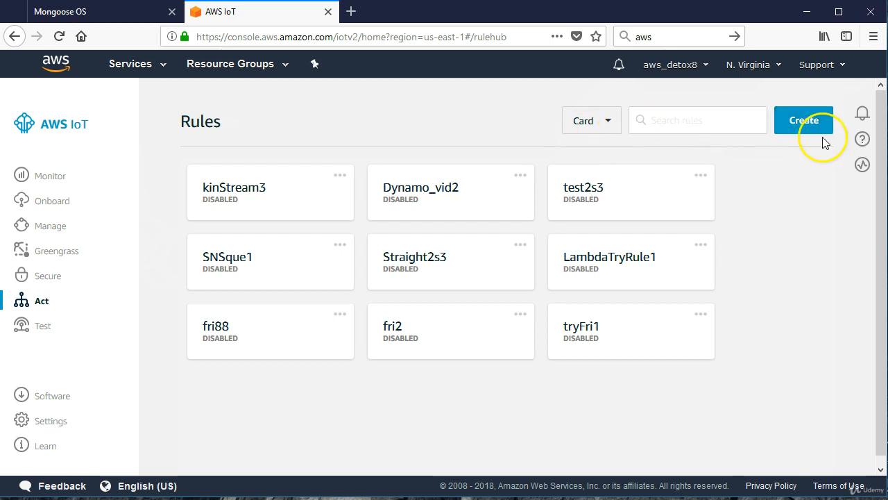
Create a new rule named myText with the description "get a text when we transmit sensor data".
click(809, 121)
click(271, 248)
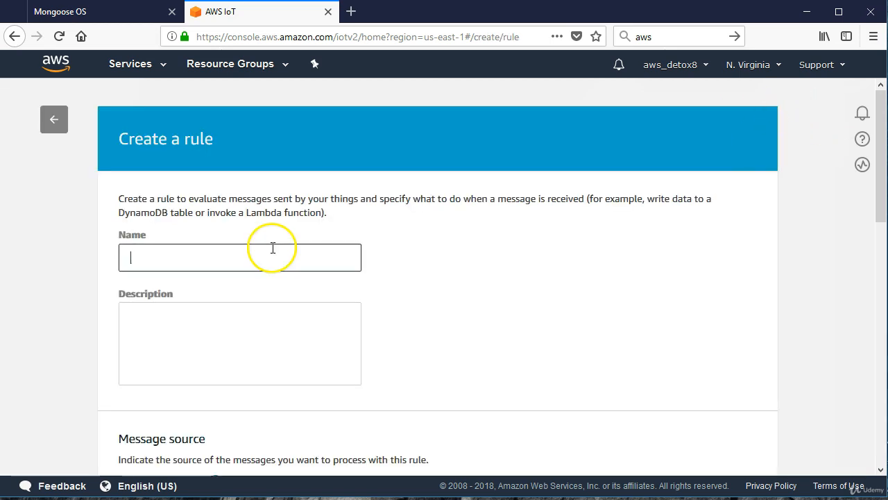
text(myText)
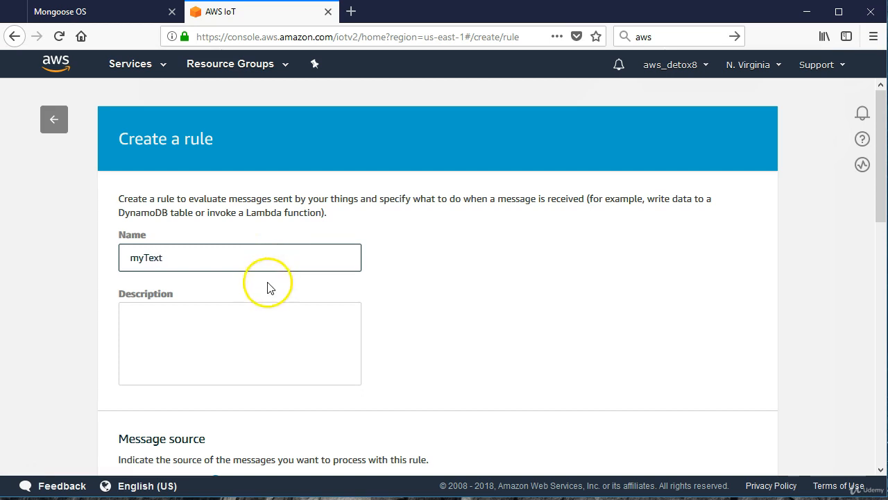
click(244, 318)
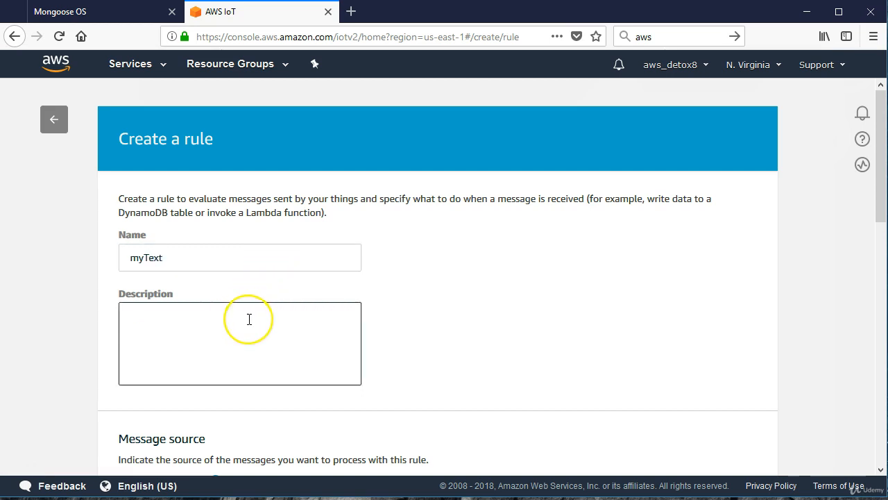
text(get a text  wh)
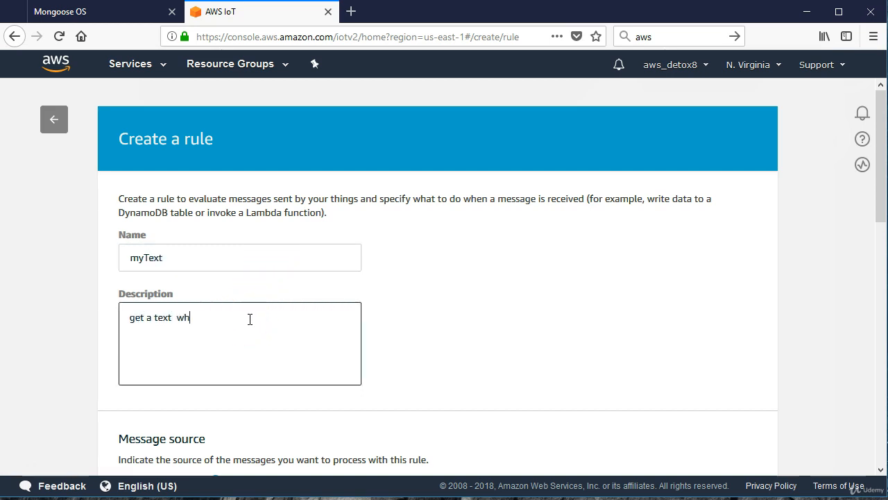
text(en we transmit sensor data)
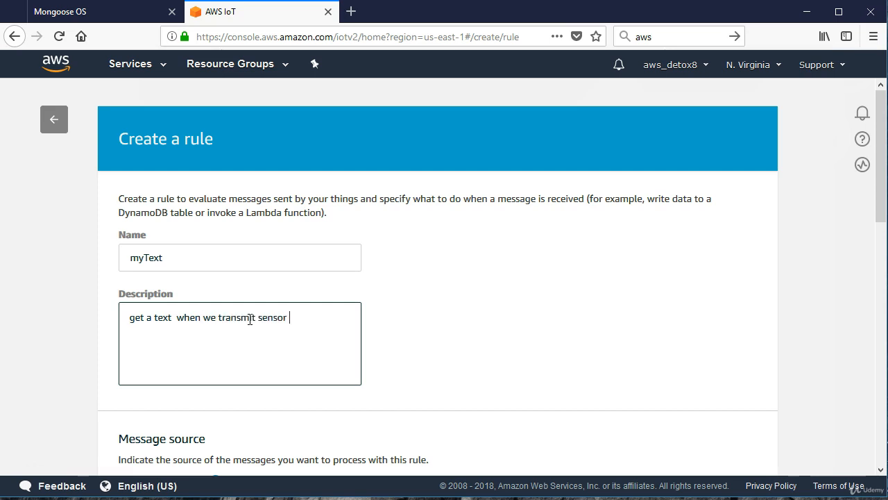
Choose 2016-03-23 as the SQL version for the rule's message source.
scroll(344, 302, down, 2)
click(343, 302)
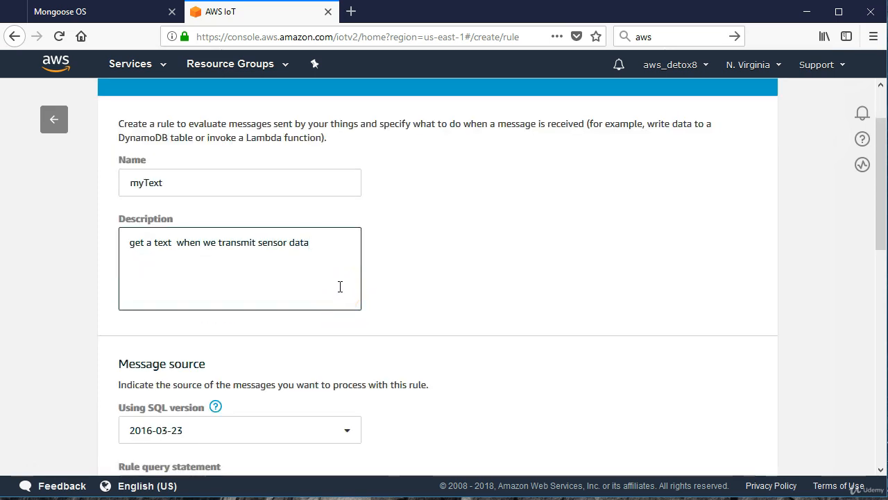
scroll(340, 287, down, 2)
click(201, 285)
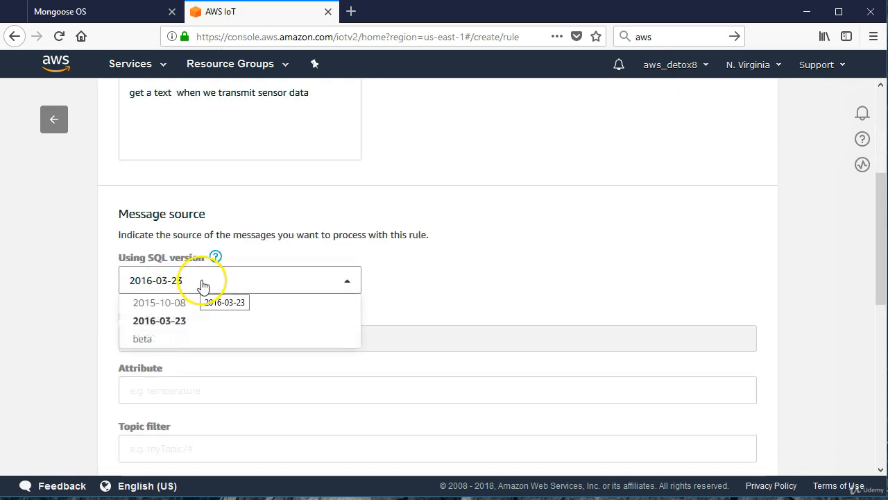
click(185, 324)
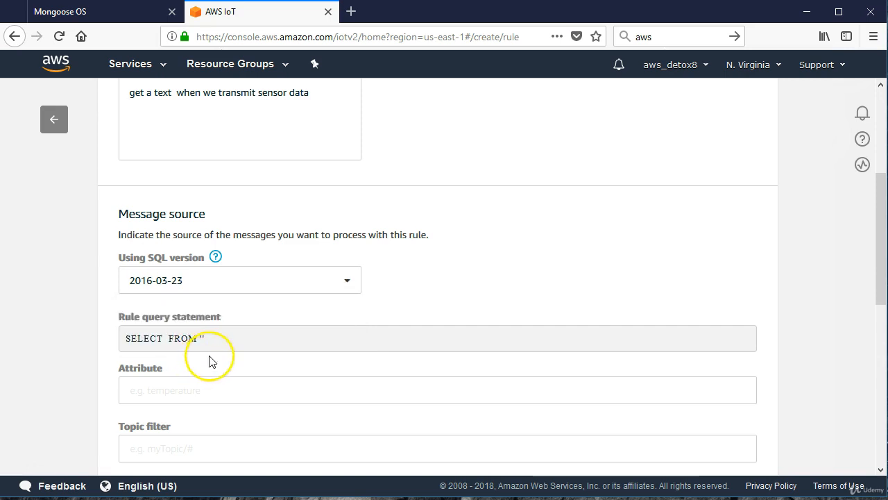
Set the attribute of the rule query statement to *, selecting the whole message.
scroll(210, 356, down, 2)
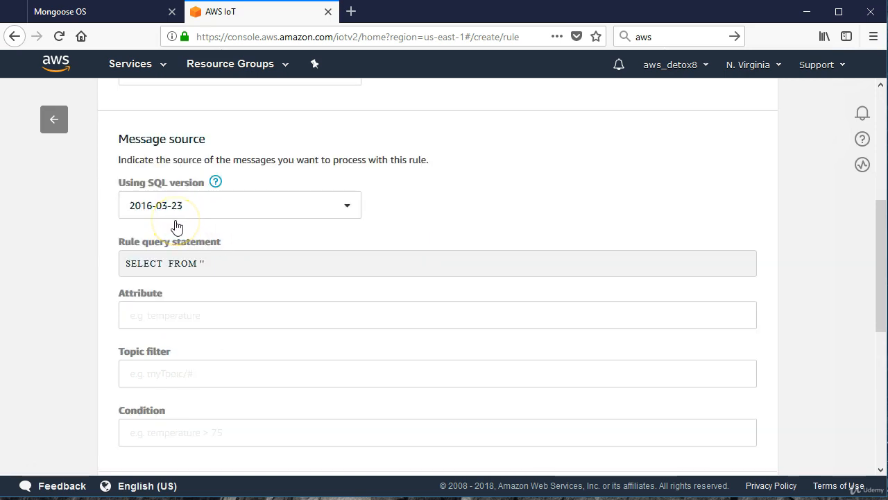
click(163, 309)
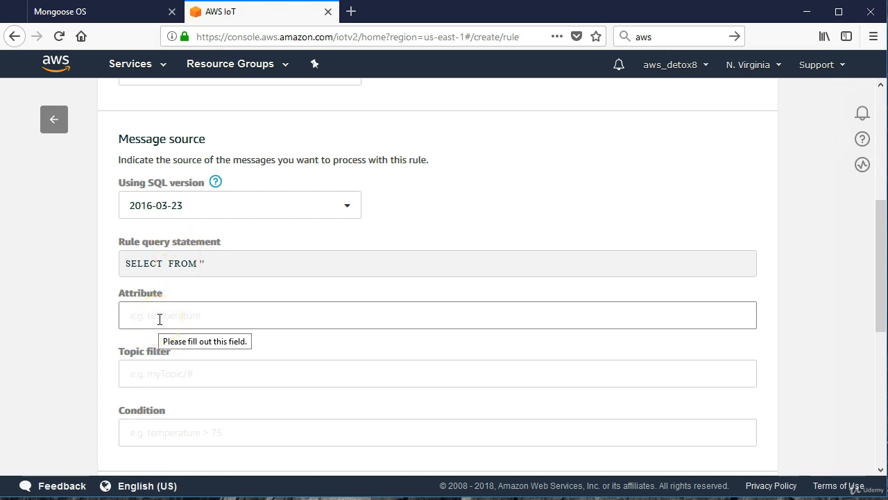
click(160, 298)
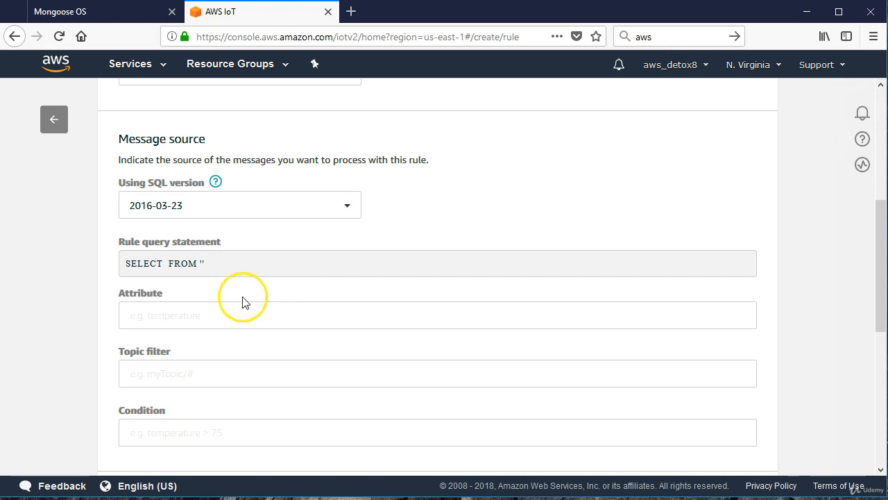
click(166, 317)
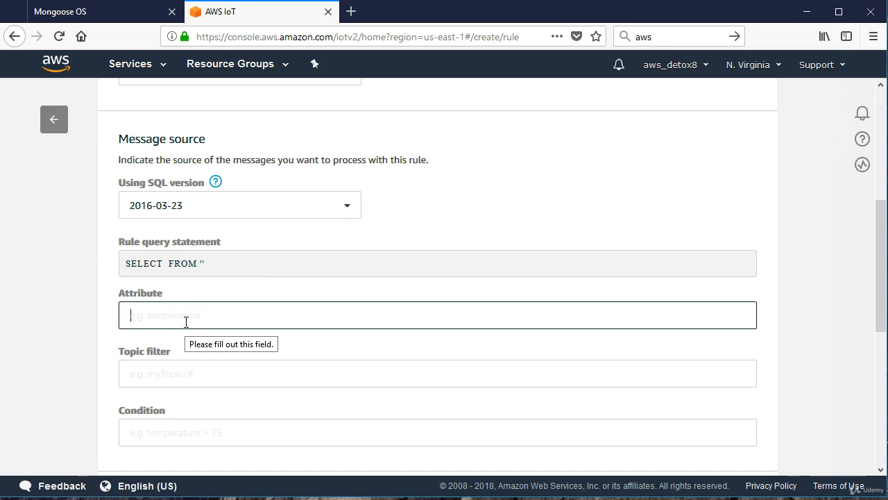
text(*)
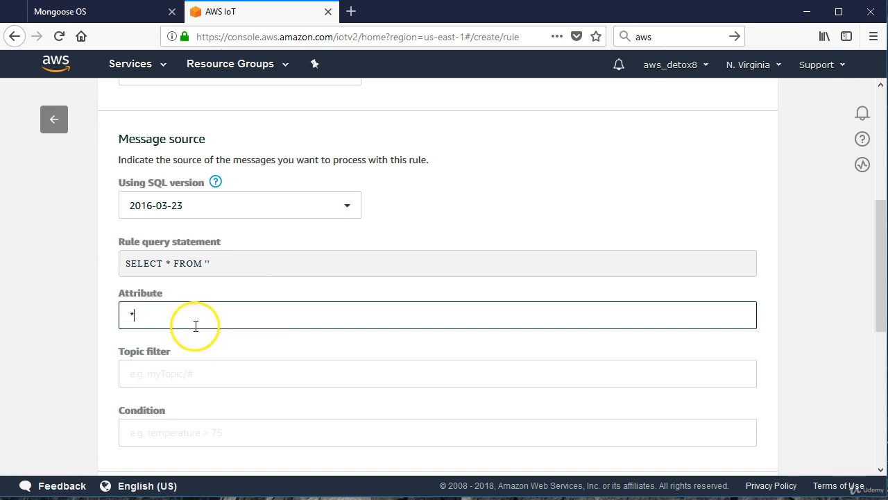
Copy the pubTopic value myTopic/getPayload from init.js in Mongoose OS and enter it as the AWS IoT rule's topic filter.
click(176, 374)
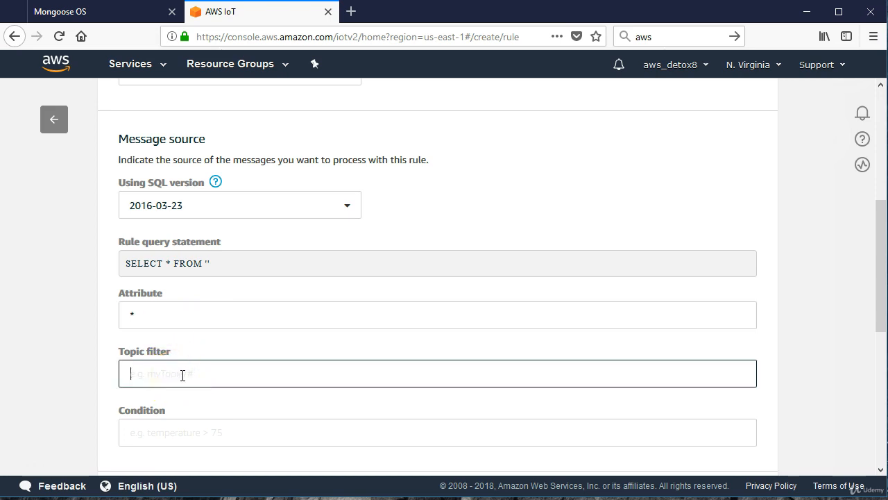
click(164, 364)
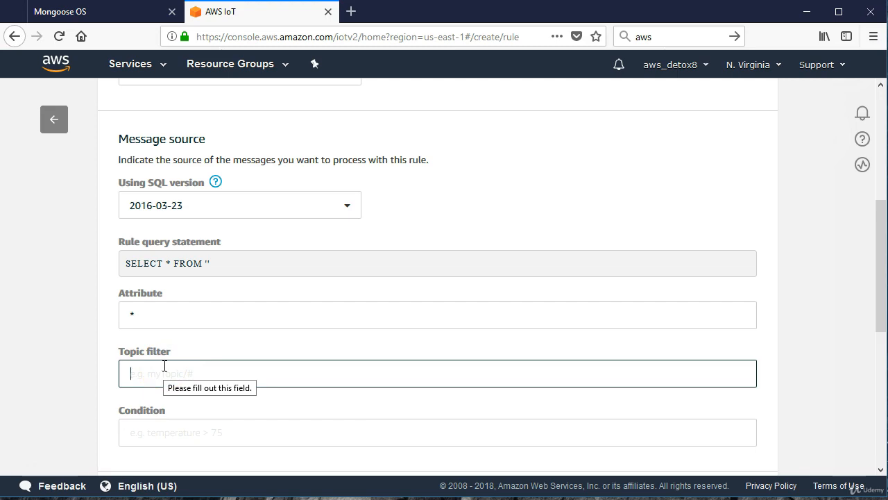
click(102, 14)
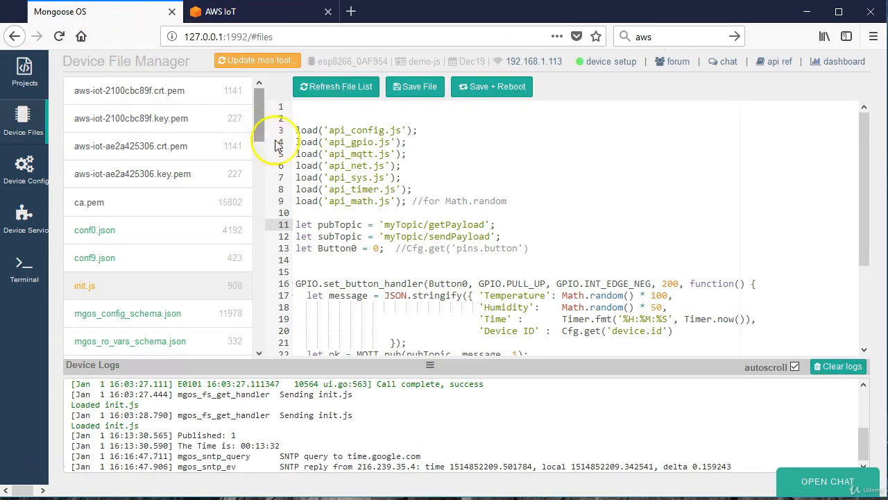
drag(385, 225, 485, 224)
key(ctrl+c)
right_click(456, 224)
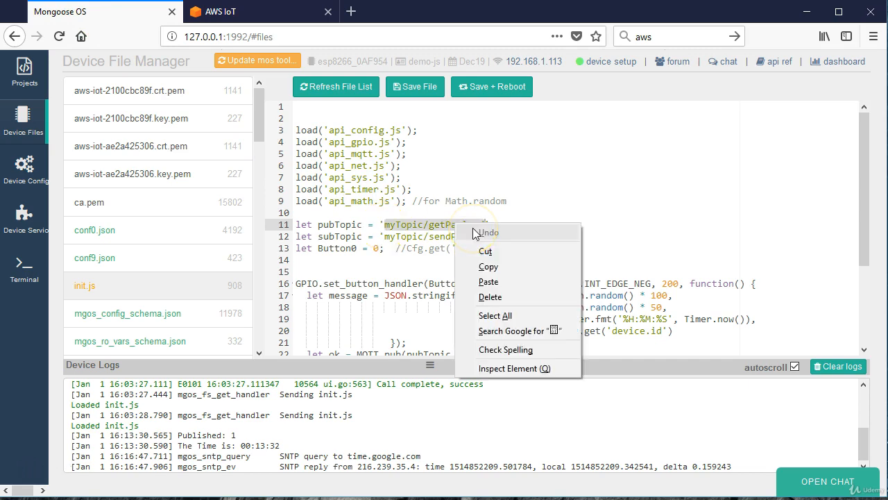
click(488, 267)
click(274, 13)
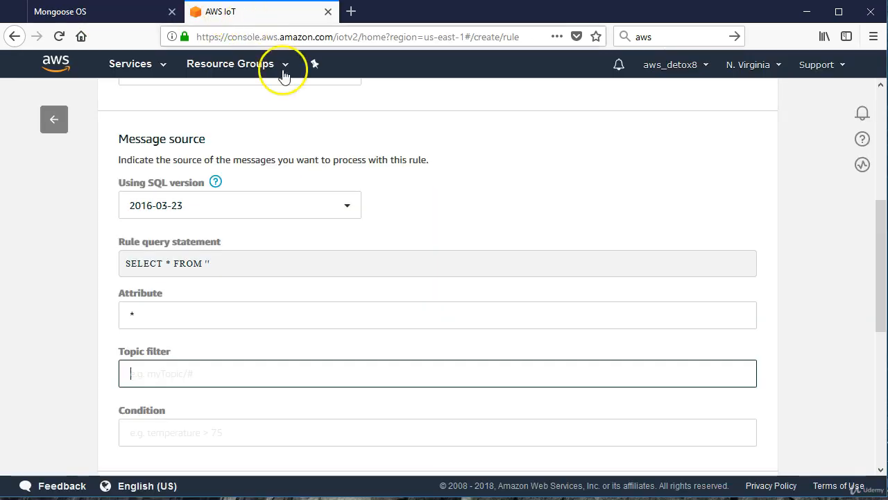
right_click(151, 375)
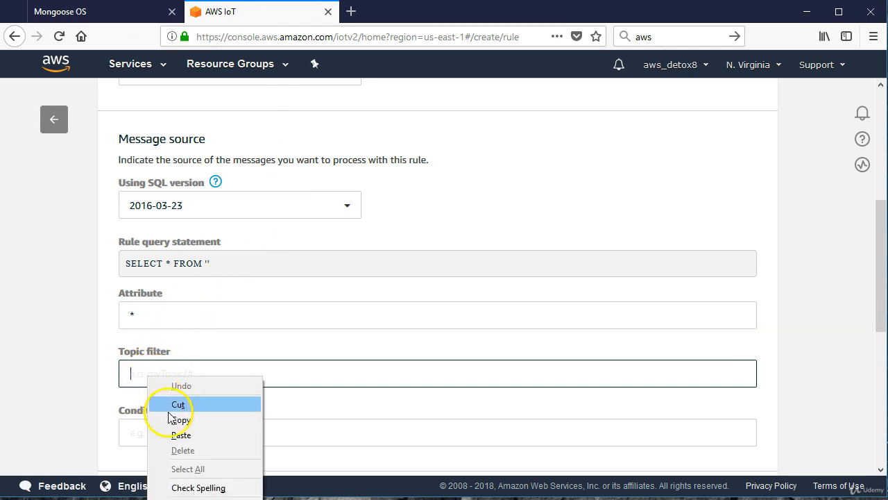
click(181, 435)
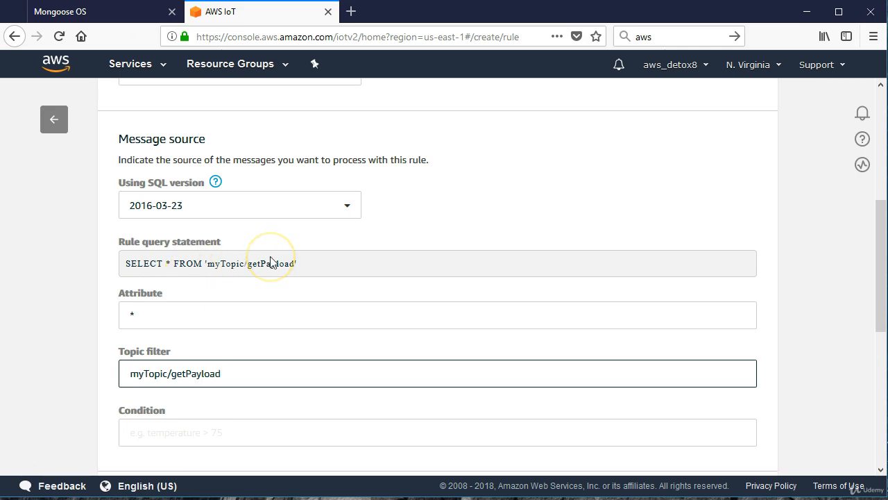
Leave the condition empty and start adding an action for messages that match the rule.
scroll(194, 294, down, 3)
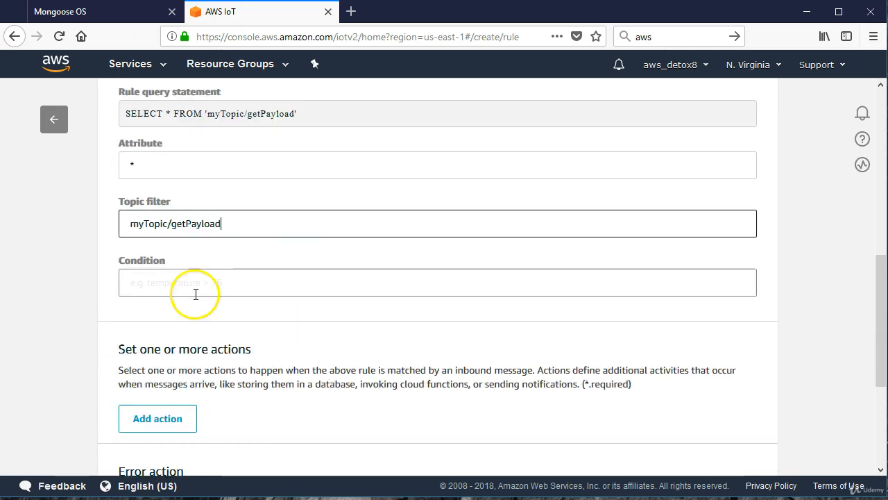
scroll(209, 306, down, 3)
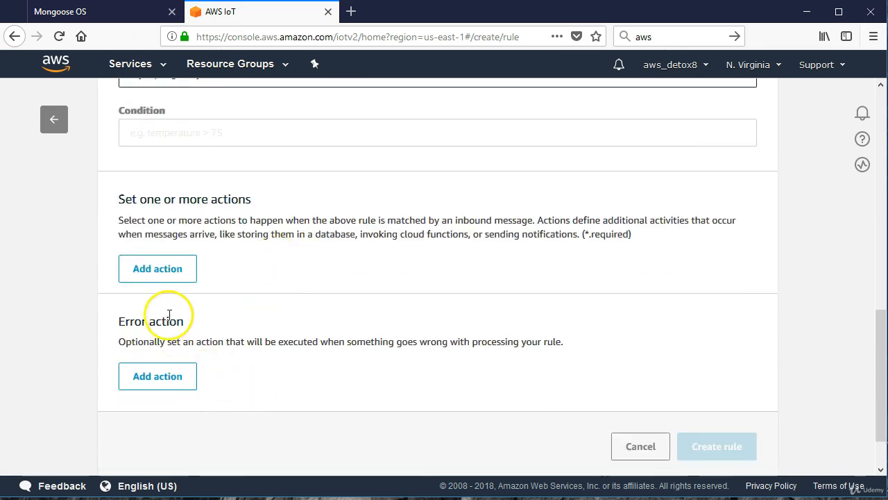
click(164, 273)
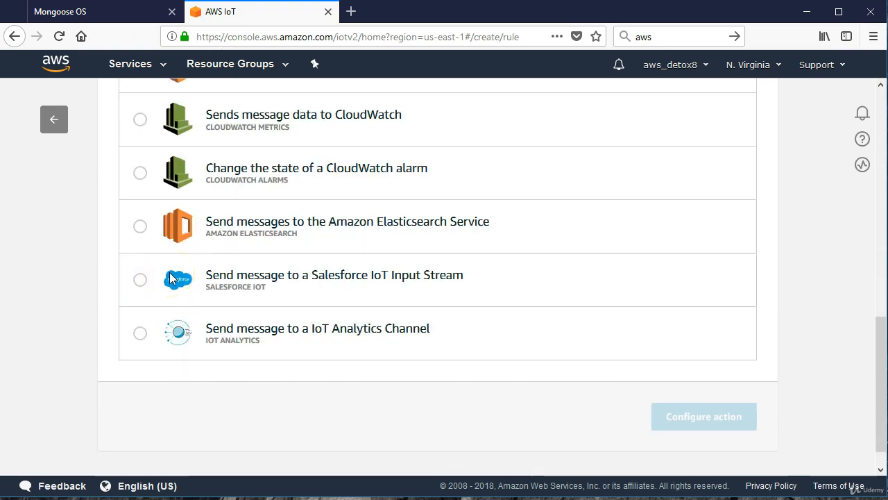
Look through the whole list of available rule actions, from DynamoDB to IoT Analytics.
scroll(200, 283, up, 2)
scroll(199, 283, up, 8)
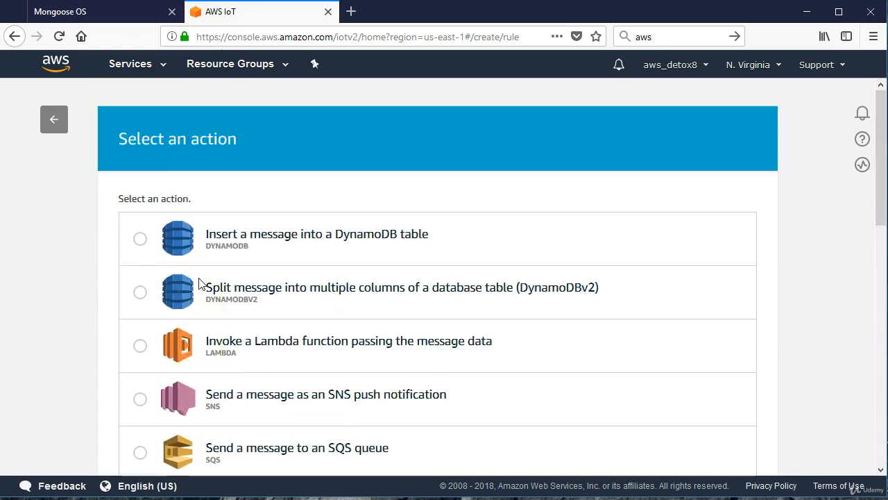
scroll(311, 222, down, 10)
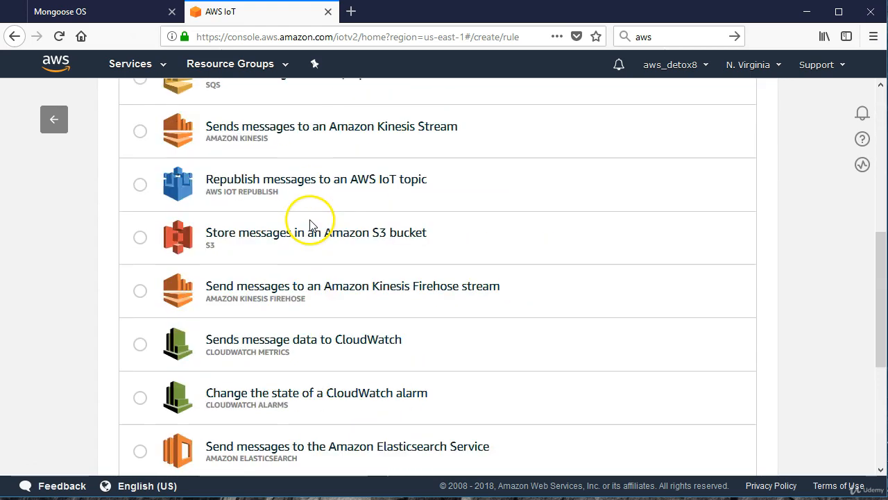
scroll(312, 226, up, 8)
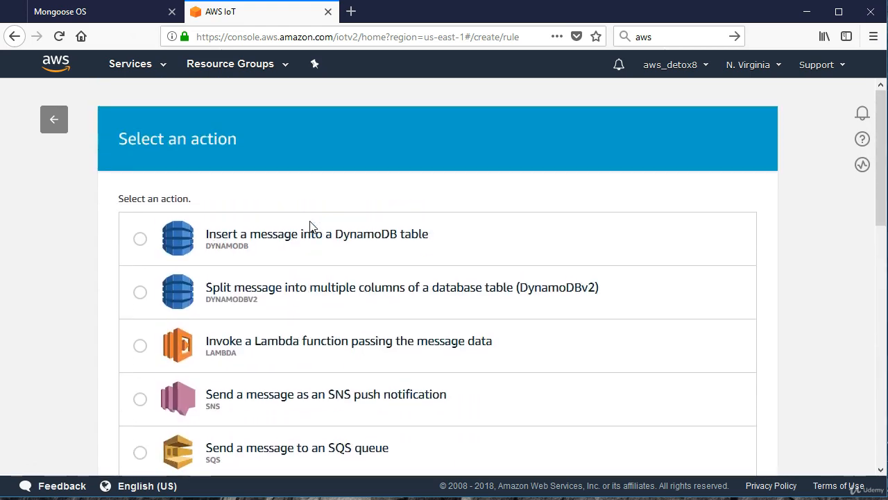
scroll(312, 226, down, 8)
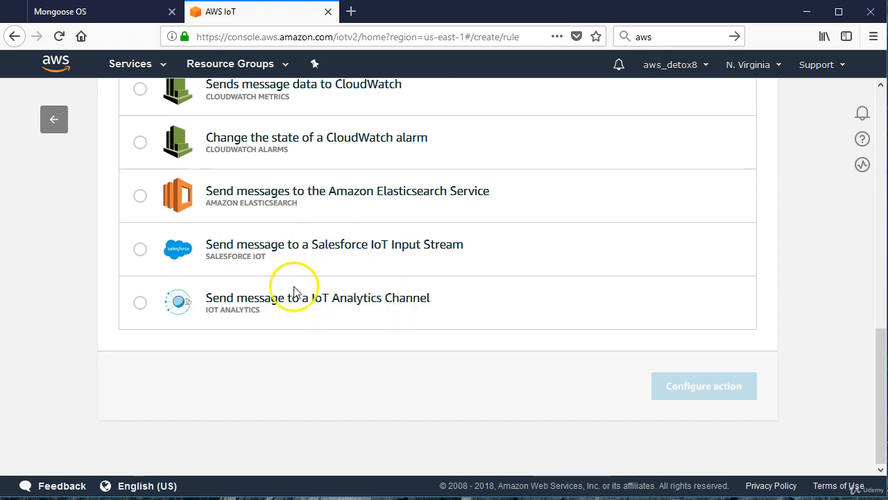
scroll(366, 278, up, 8)
scroll(350, 285, up, 2)
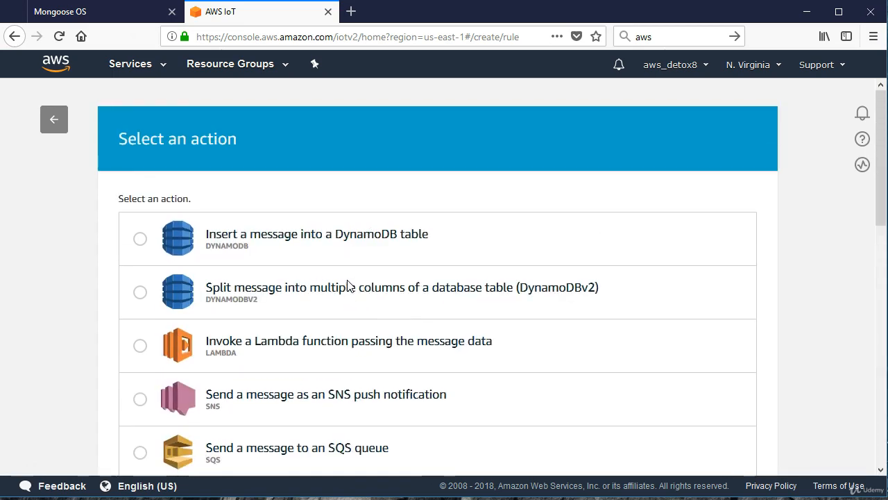
Choose sending a message as an SNS push notification as the rule action and proceed to configure it.
scroll(352, 286, down, 2)
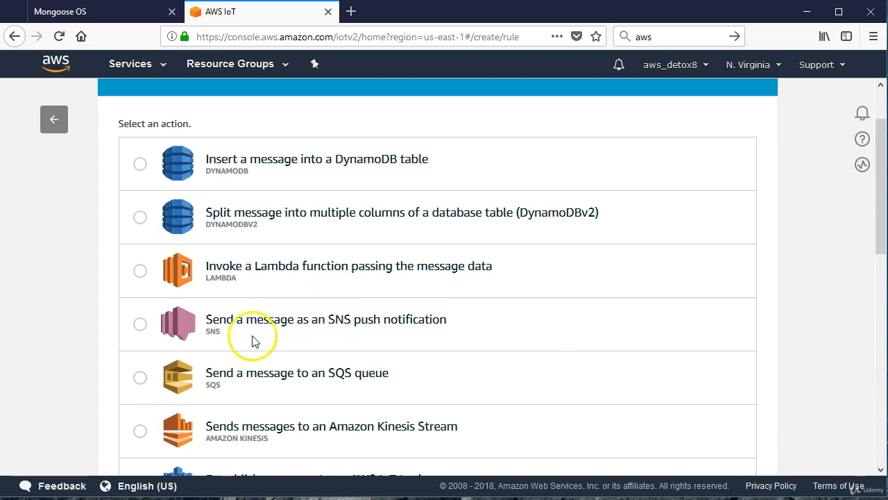
click(140, 324)
scroll(412, 324, down, 8)
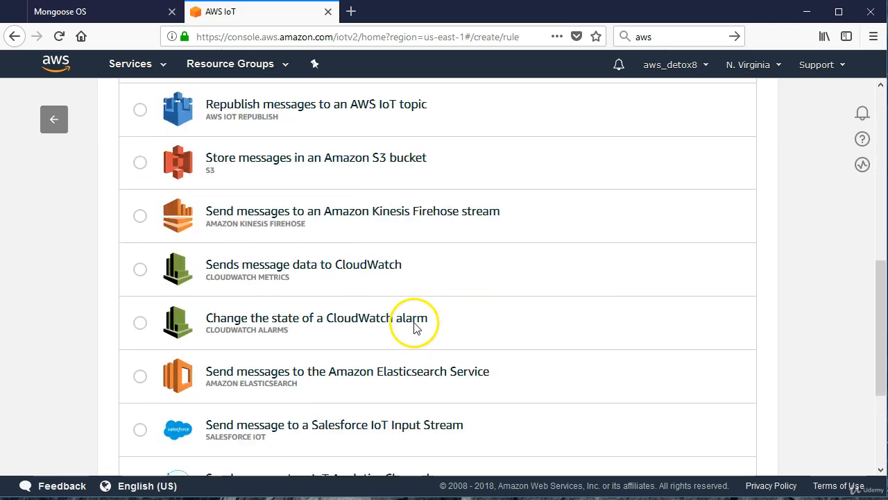
click(690, 383)
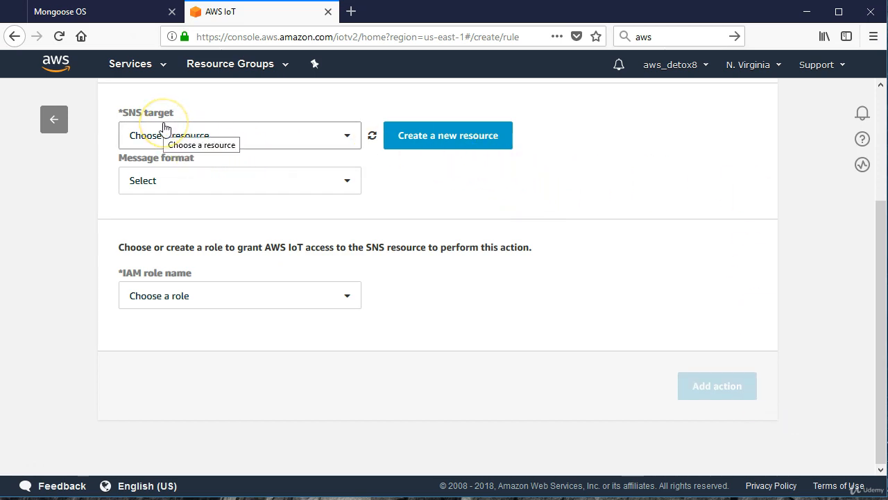
Create a new SNS resource for the action's target: a topic named mytexttopic with the display name display.
click(248, 138)
click(274, 136)
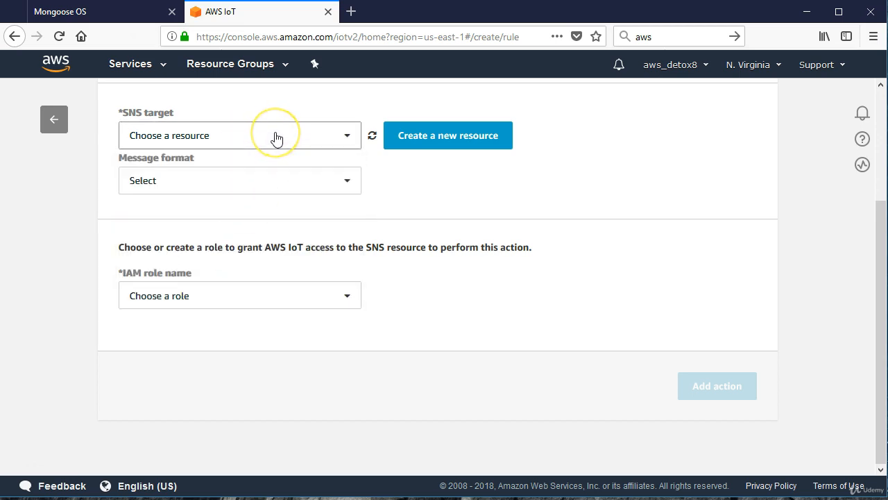
click(451, 143)
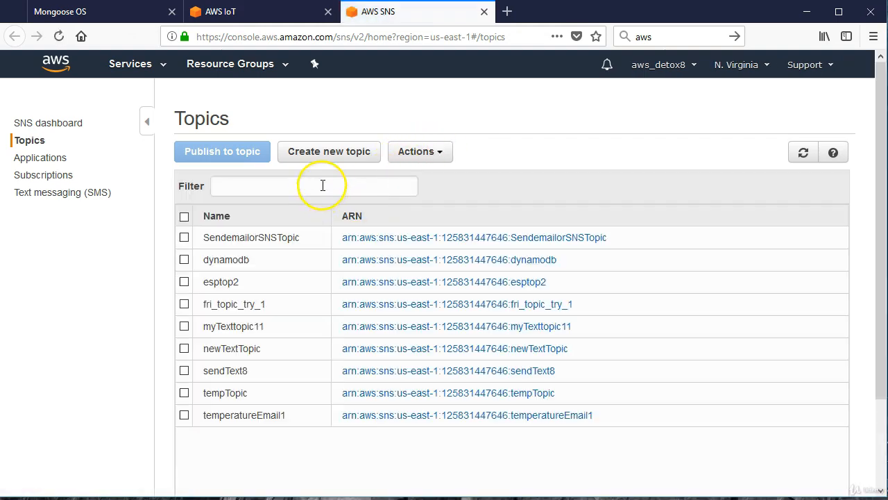
click(334, 159)
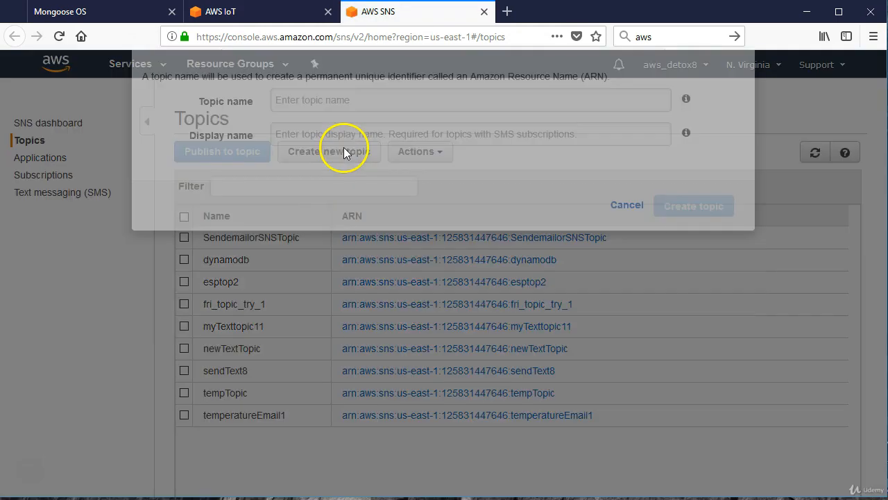
click(309, 204)
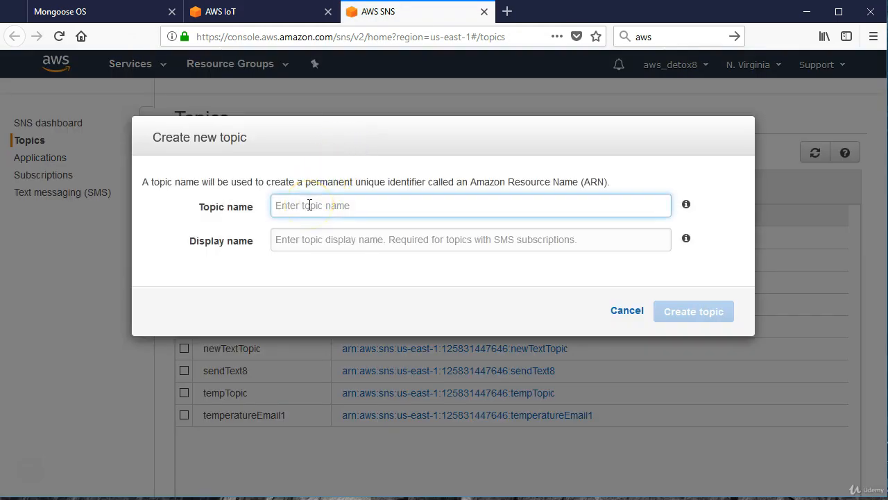
text(mytexttopic)
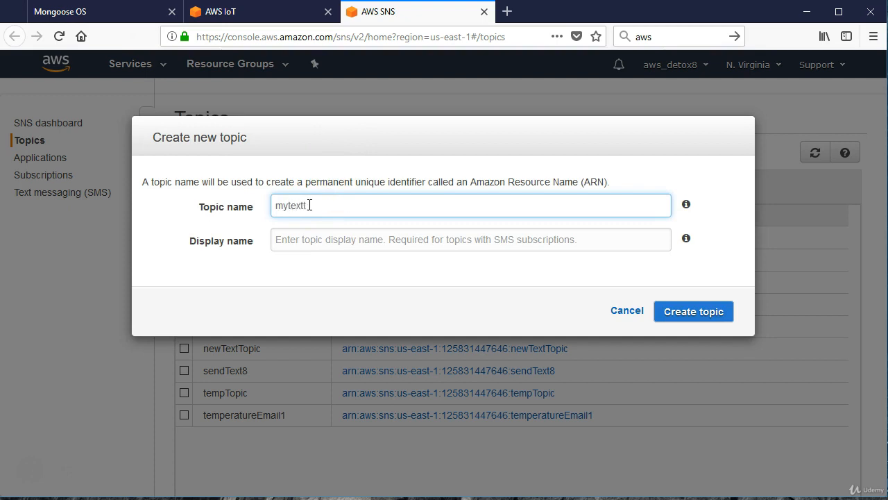
click(315, 240)
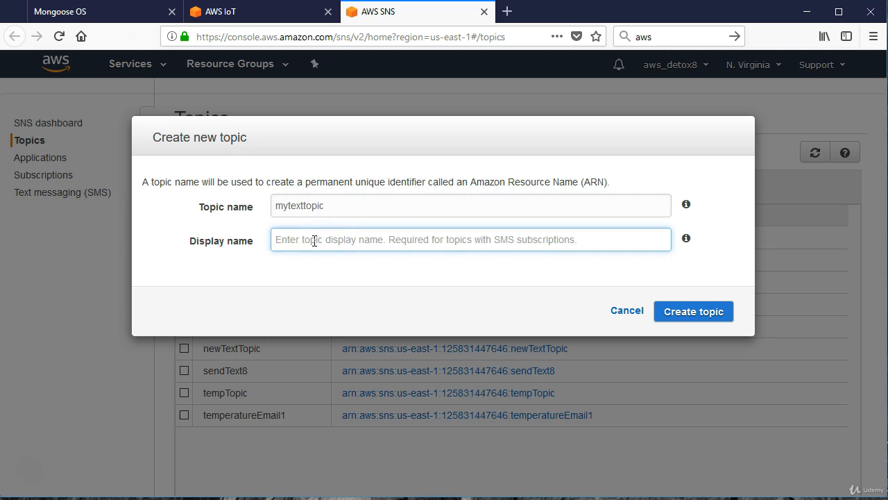
text(display)
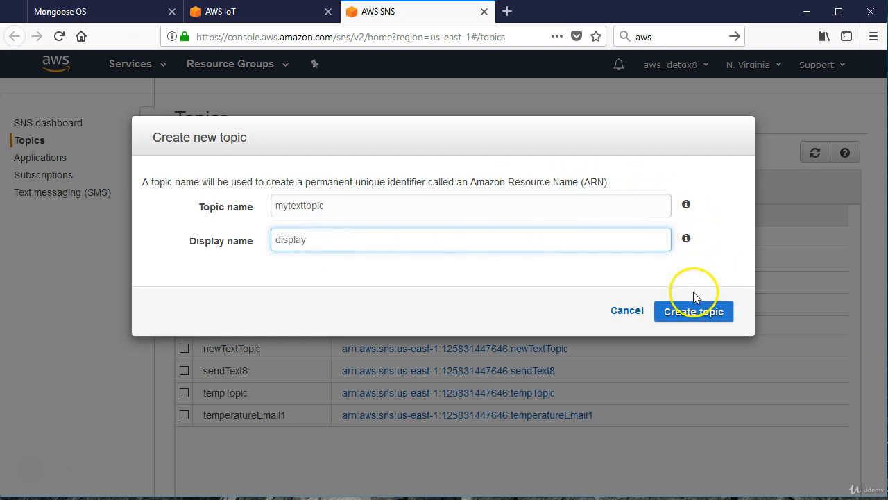
click(688, 313)
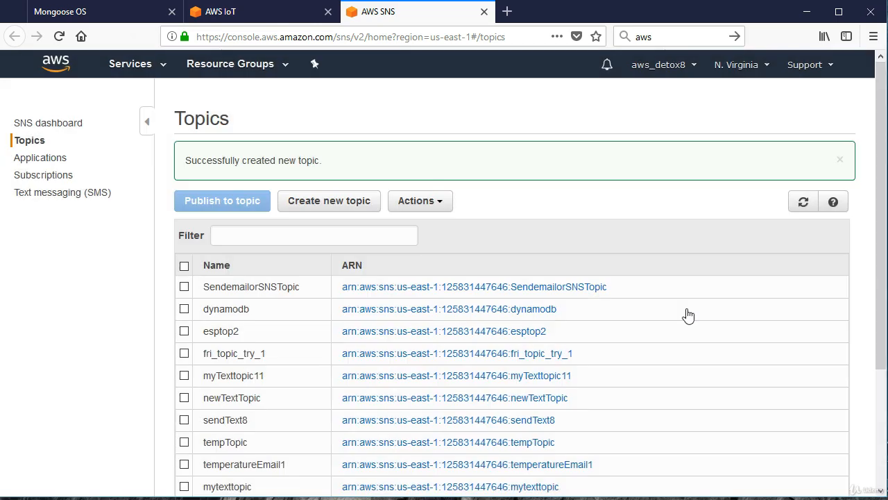
Reload the SNS topics page and start a subscription to the mytexttopic topic.
scroll(645, 275, down, 3)
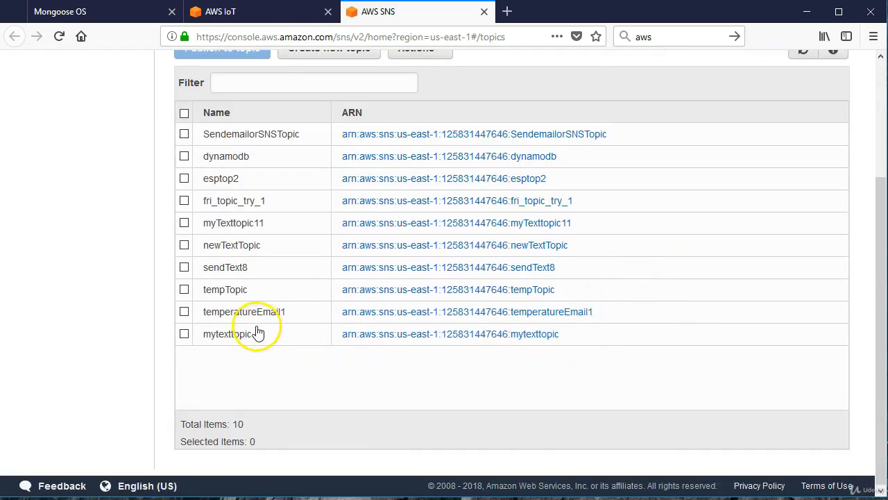
scroll(222, 180, up, 3)
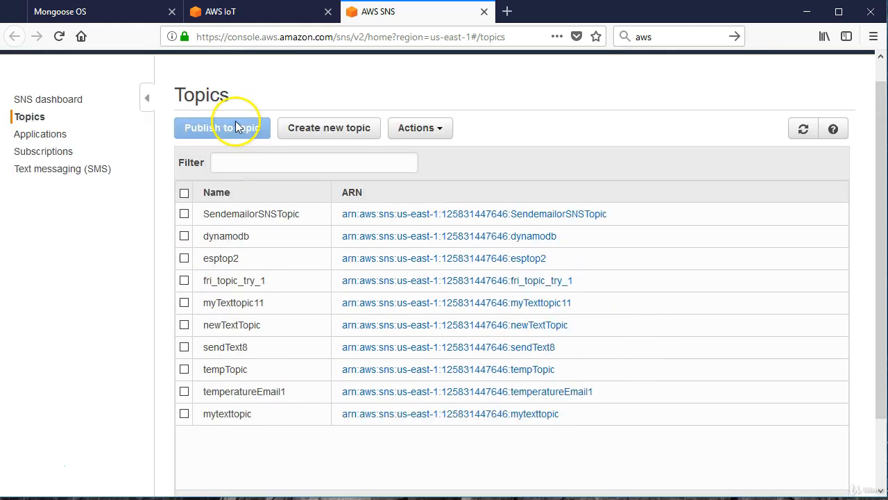
click(59, 36)
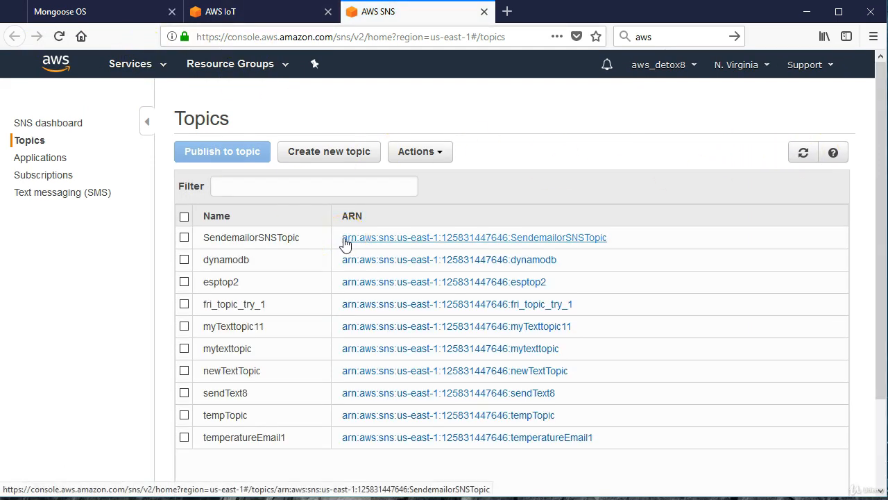
click(184, 350)
click(442, 154)
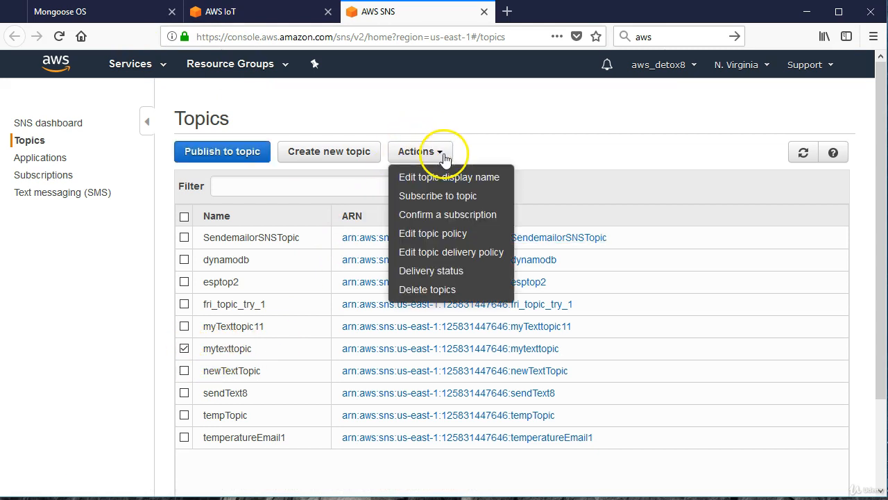
click(427, 194)
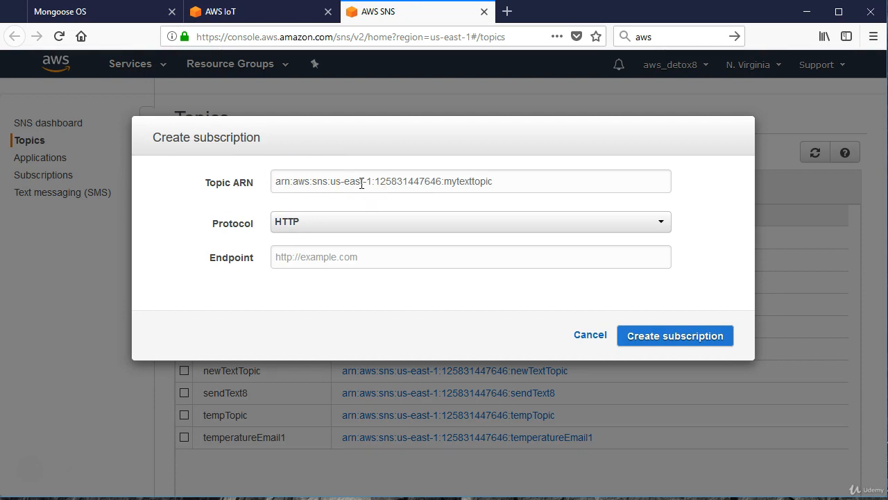
Set the subscription protocol to SMS, enter the recipient's phone number as the endpoint and create the subscription.
click(302, 231)
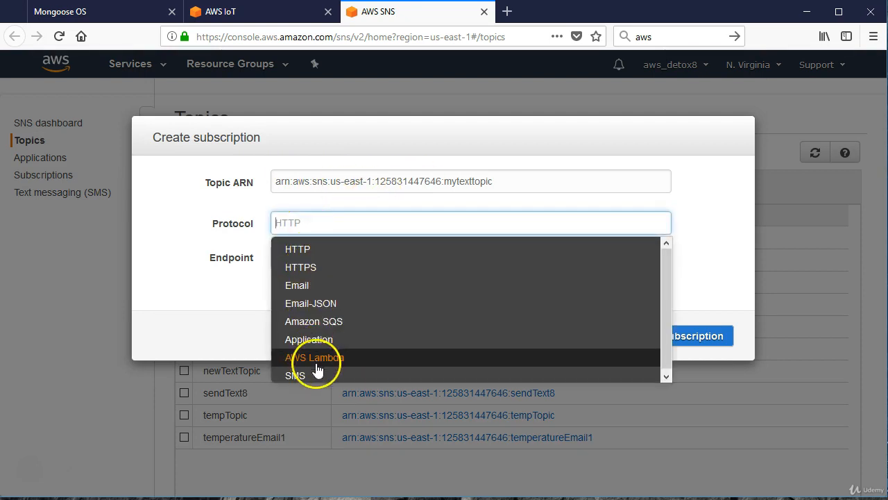
click(315, 376)
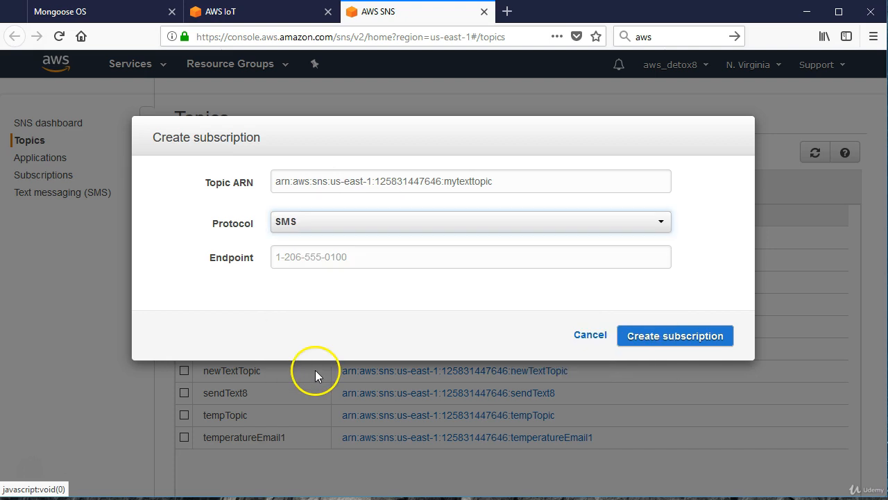
click(357, 256)
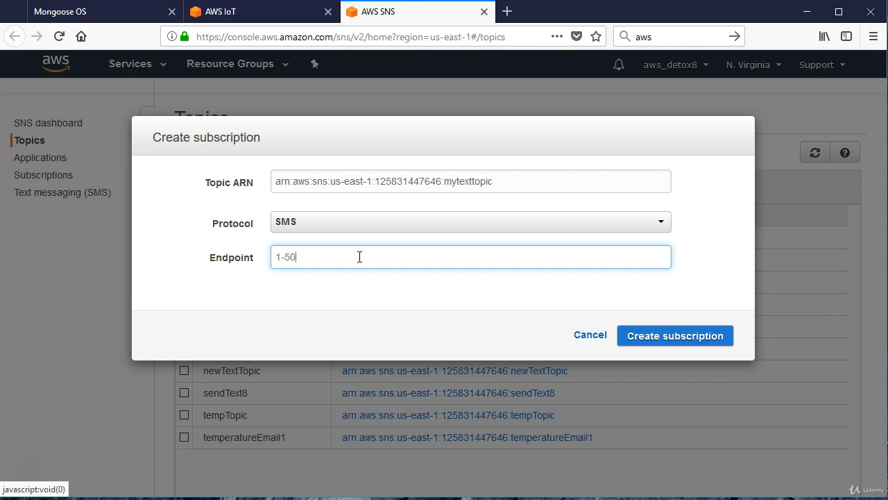
text(1-503-)
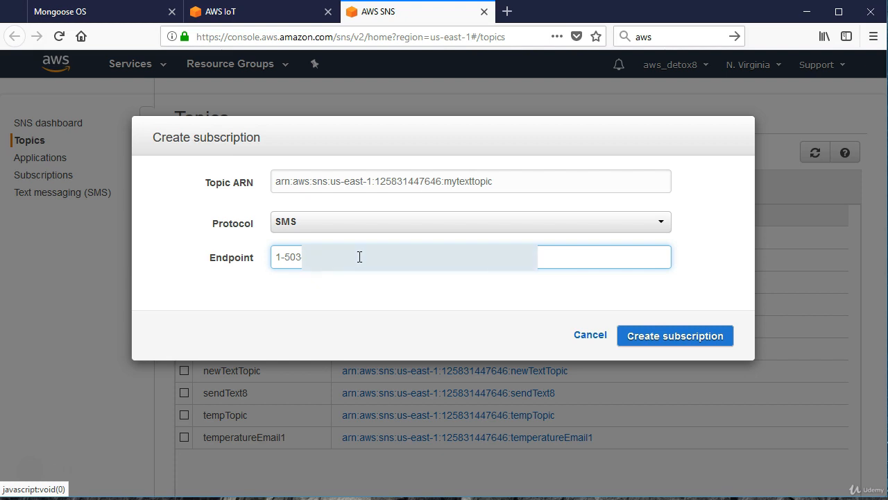
click(646, 336)
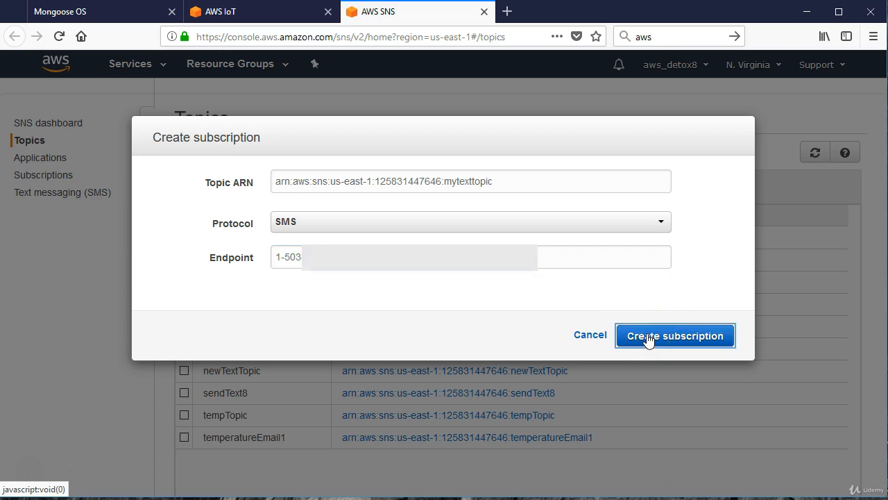
Look over the SNS topics list and refresh it.
scroll(528, 291, down, 3)
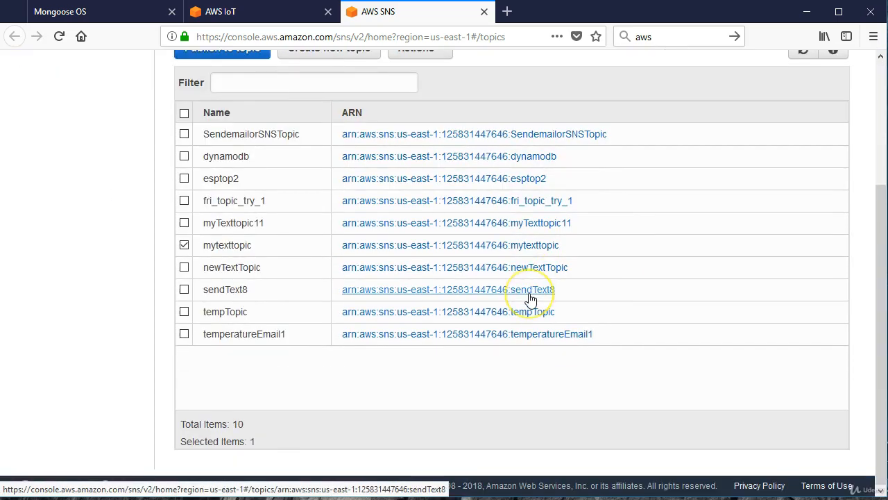
scroll(531, 299, up, 3)
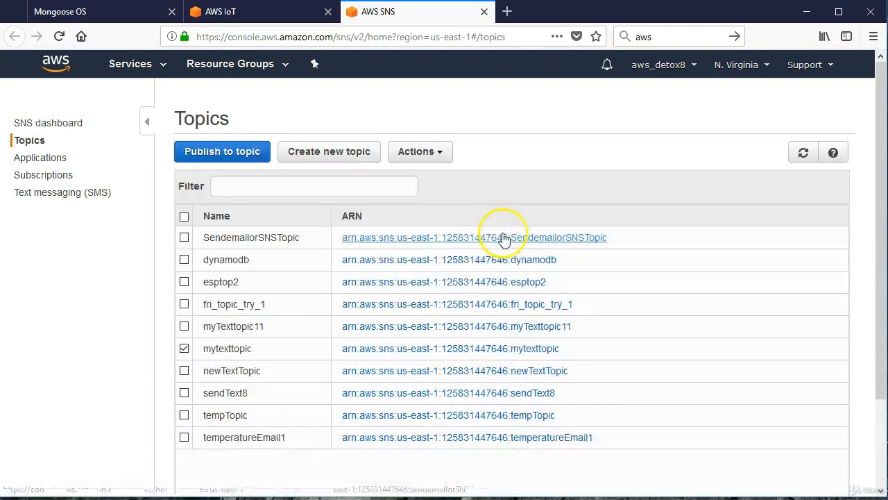
click(794, 157)
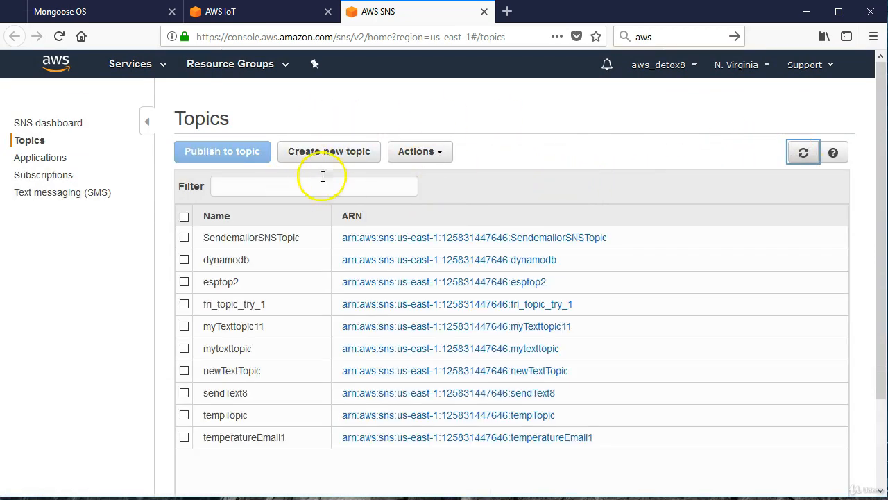
Switch back to AWS IoT, refresh the available SNS resources and choose mytexttopic as the SNS target.
click(260, 13)
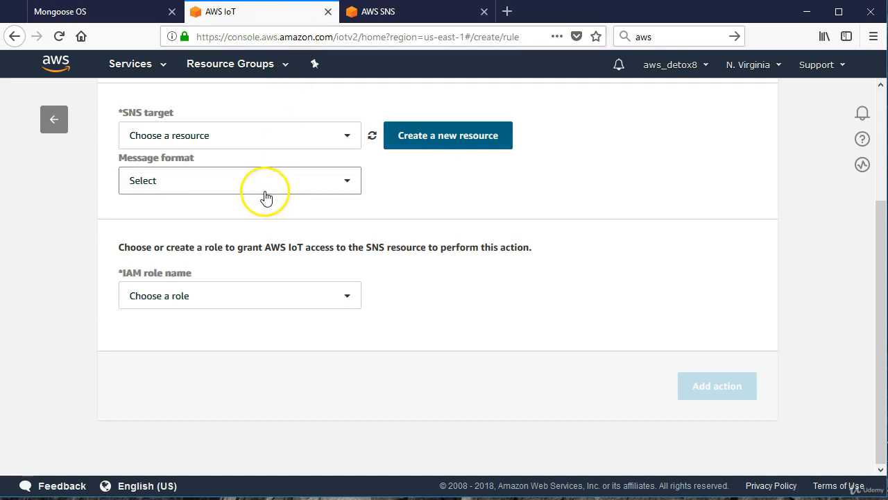
click(372, 136)
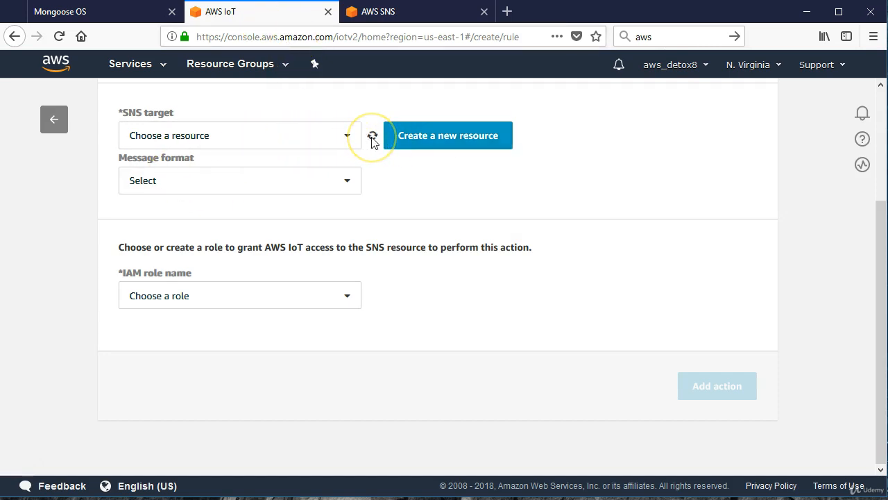
click(316, 142)
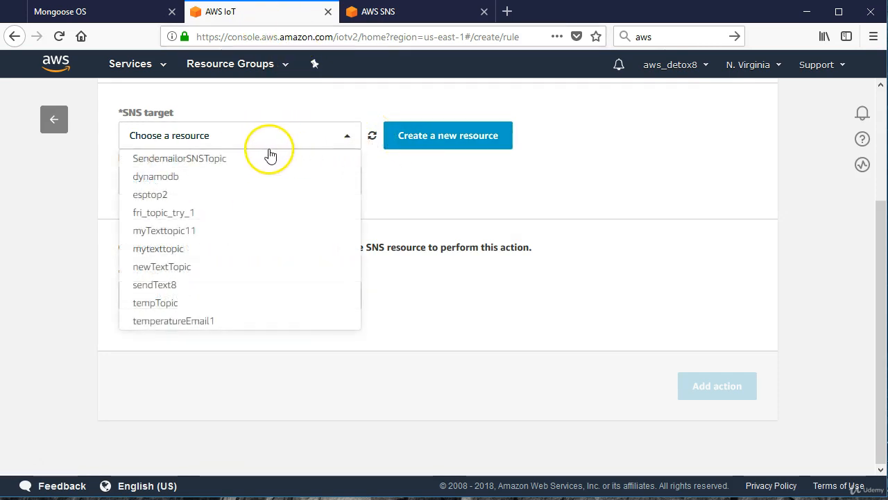
click(174, 249)
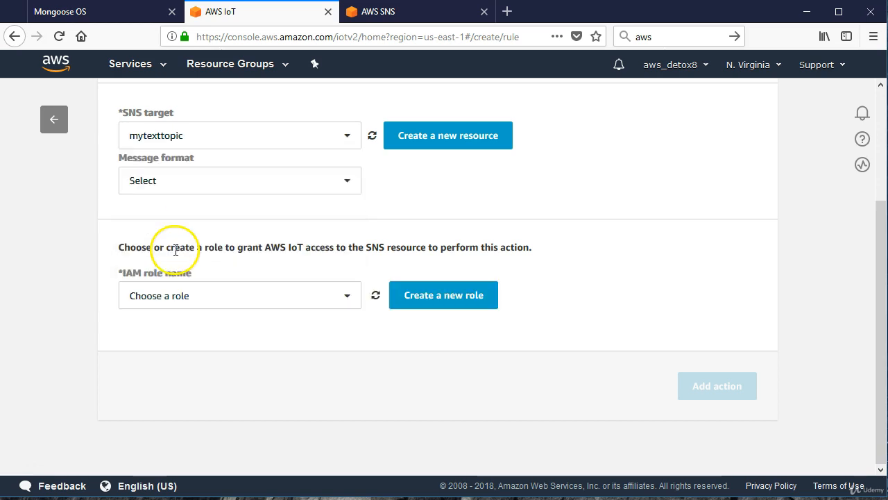
Set the message format of the SNS action to RAW.
click(340, 186)
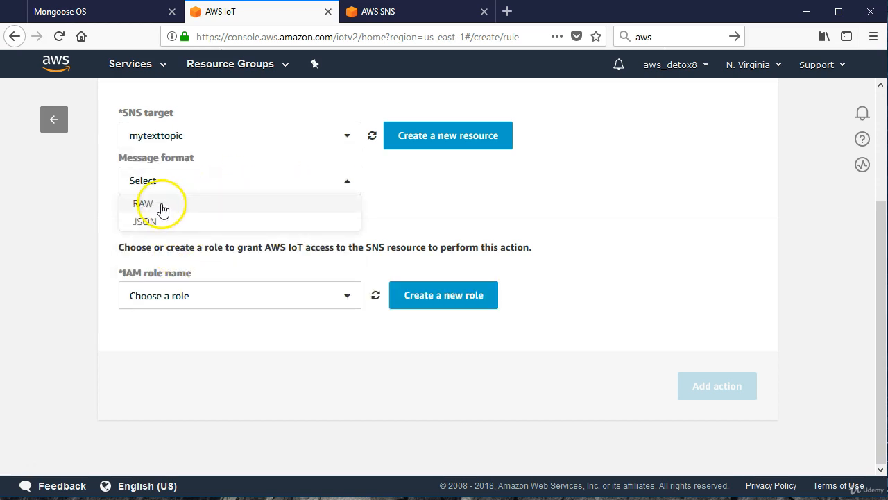
click(180, 205)
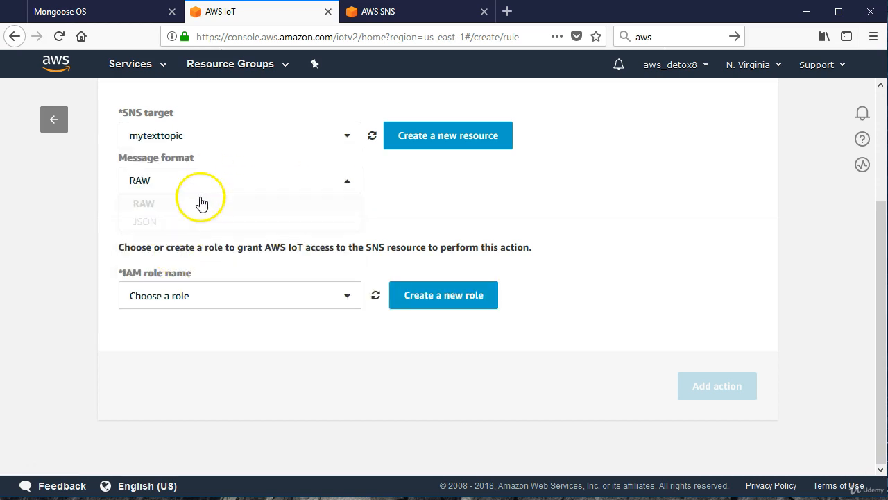
click(199, 192)
click(167, 203)
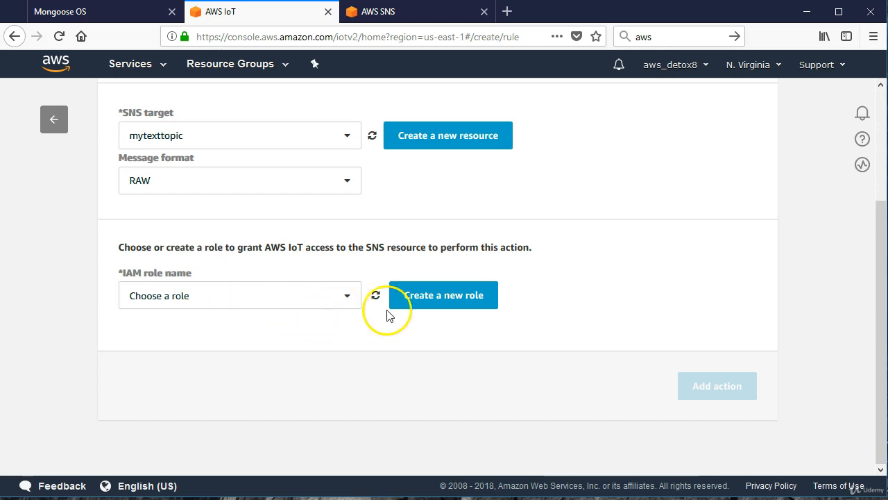
Create a new IAM role named myTextrole11 for the SNS action and update the role's access.
click(420, 307)
click(199, 287)
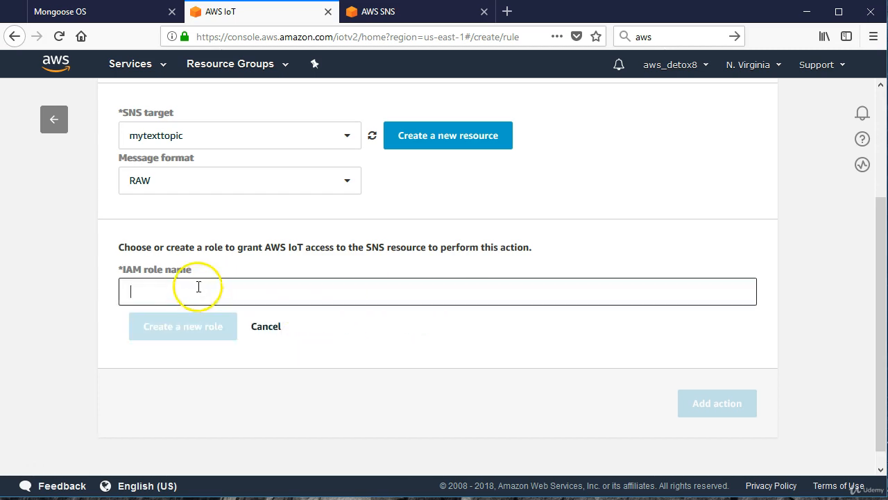
text(myTextrole12)
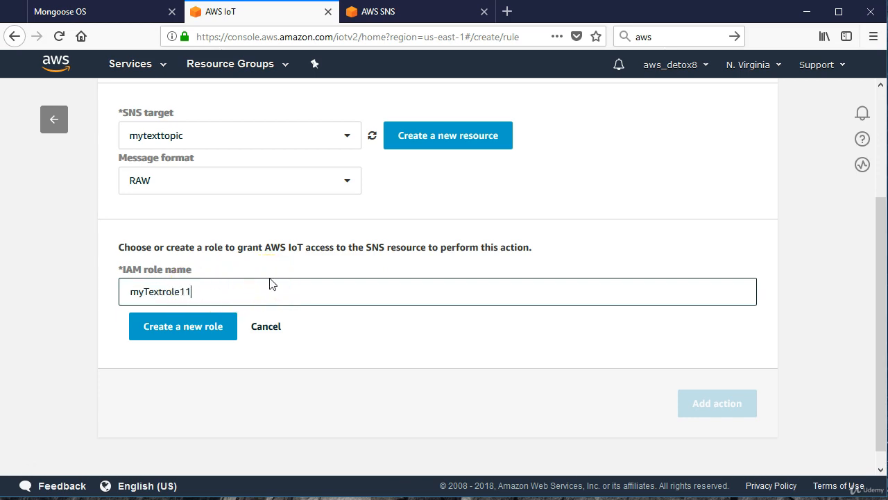
click(182, 330)
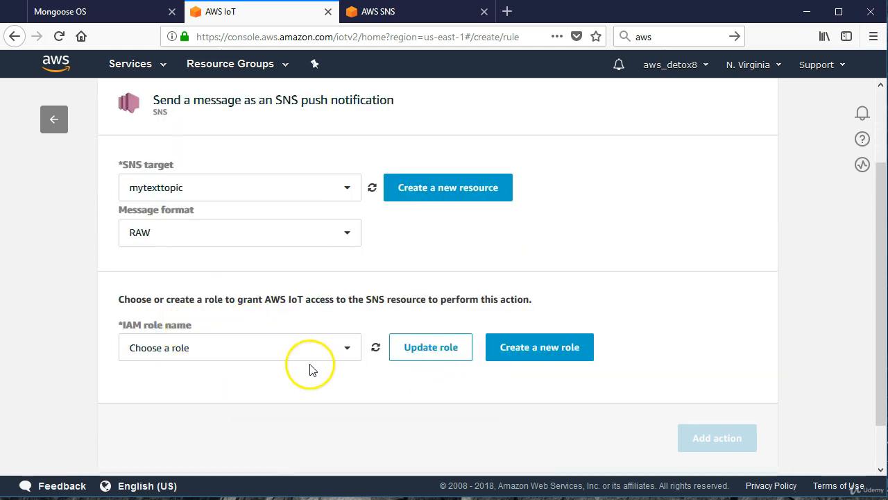
click(415, 349)
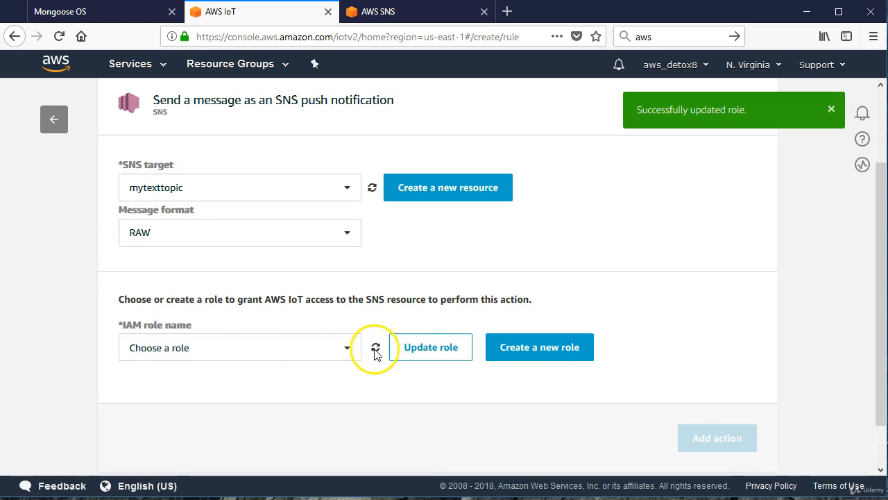
Choose myTextrole12 as the IAM role of the SNS action and add the action to the rule.
click(310, 355)
scroll(279, 367, down, 3)
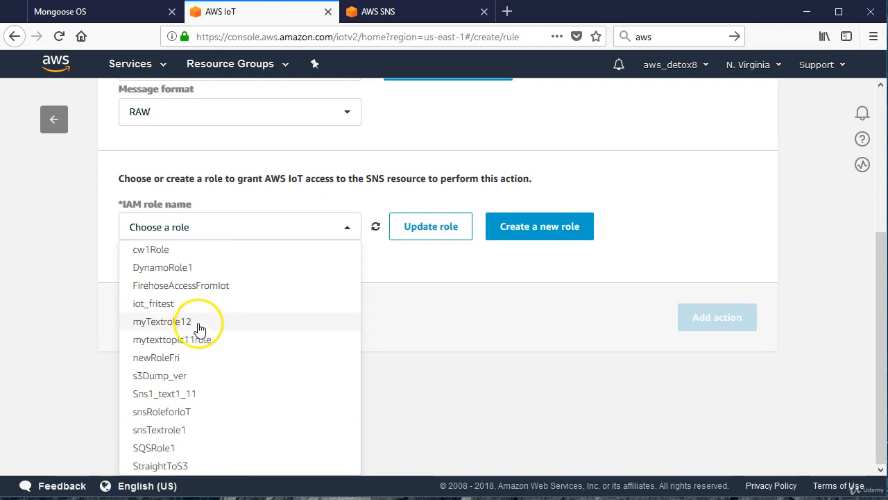
click(200, 324)
click(418, 299)
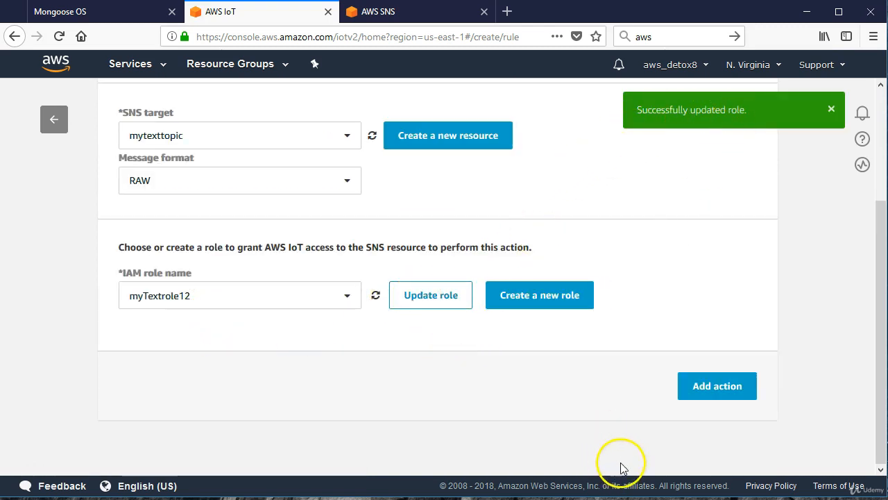
click(697, 389)
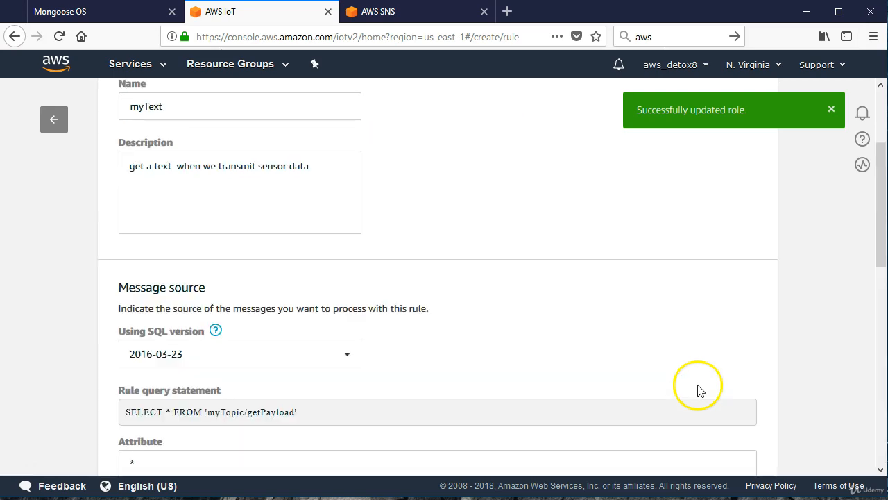
Review the settings of the myText rule and create the rule.
scroll(462, 373, down, 10)
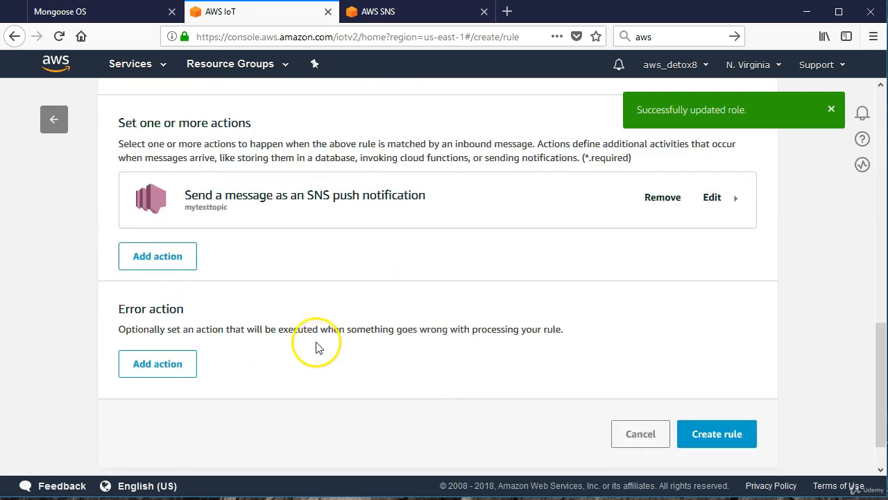
scroll(339, 257, up, 6)
scroll(339, 269, down, 4)
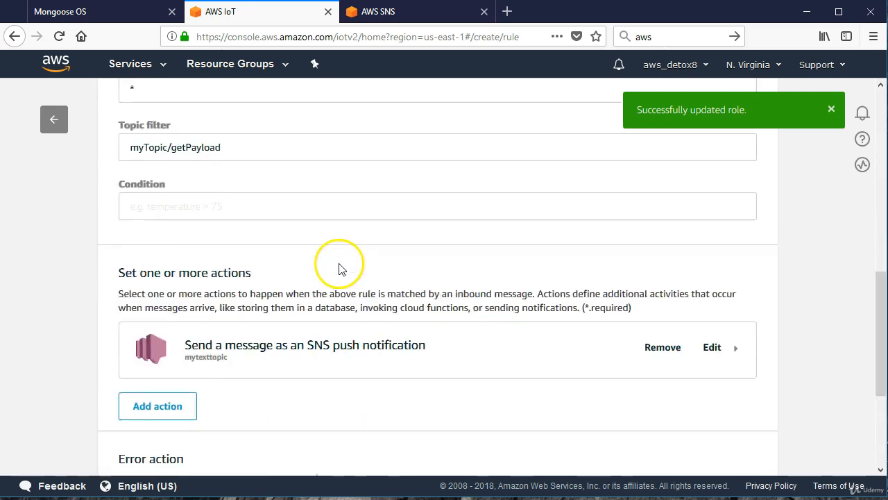
scroll(291, 281, down, 1)
scroll(520, 349, down, 2)
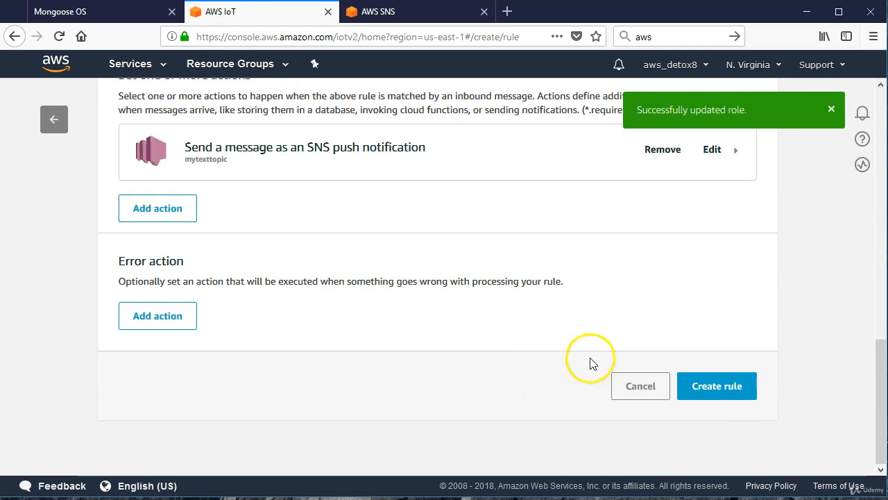
click(732, 392)
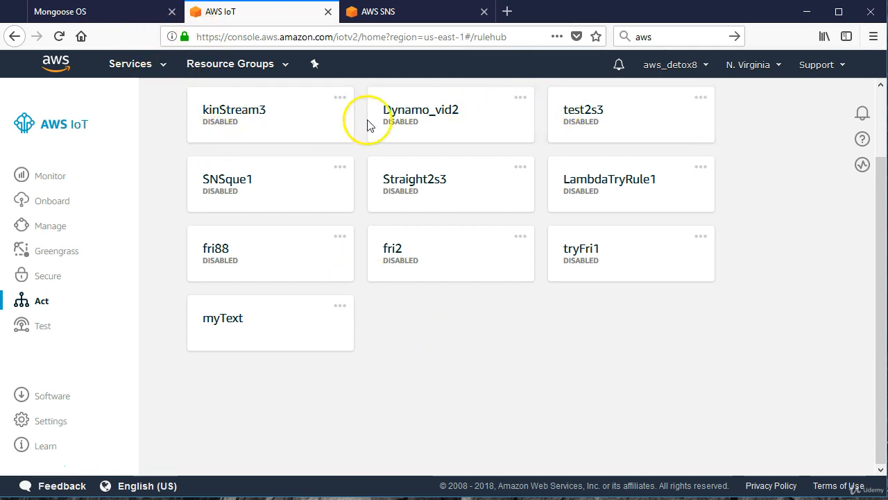
Open the myText rule to check its status and overview, then leave the rules for the Things page.
click(339, 307)
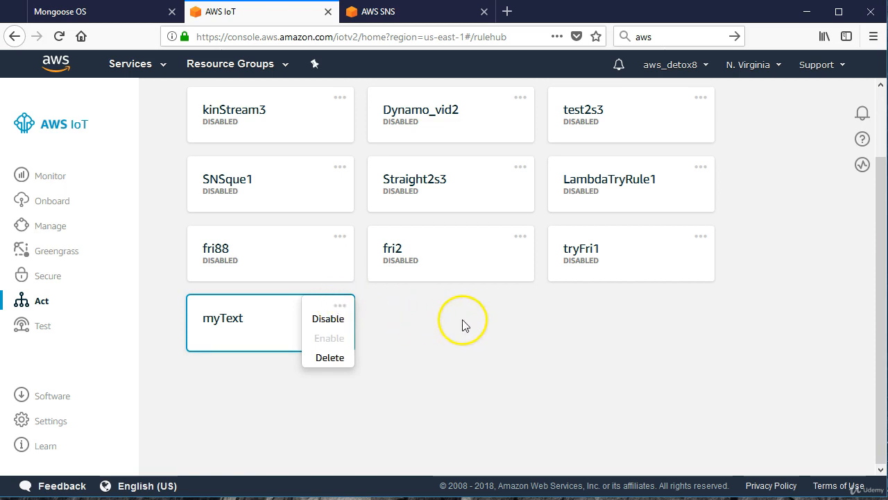
click(234, 343)
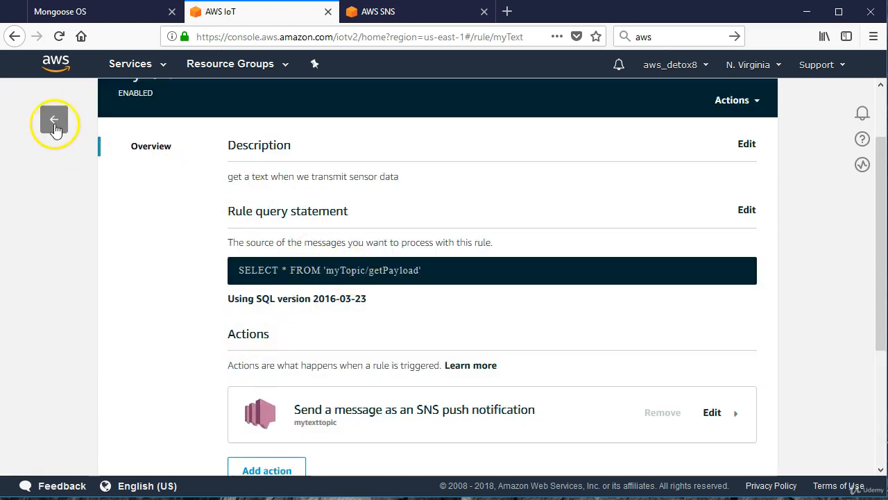
click(54, 119)
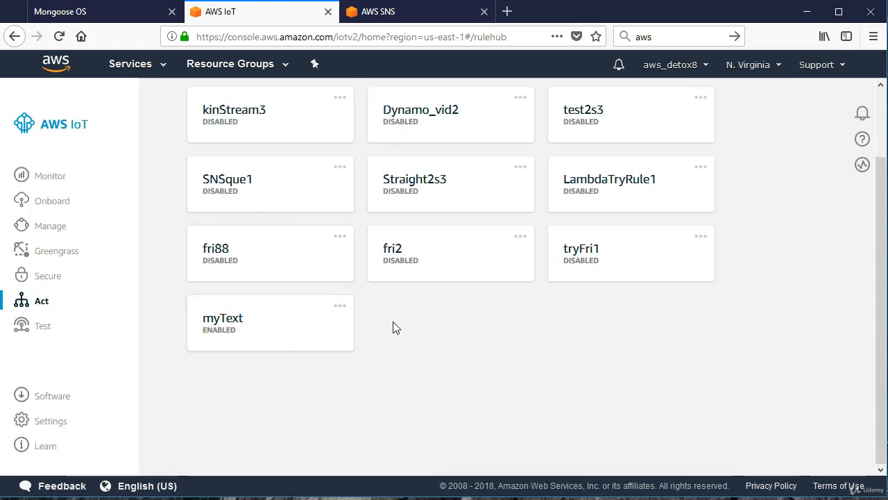
click(59, 127)
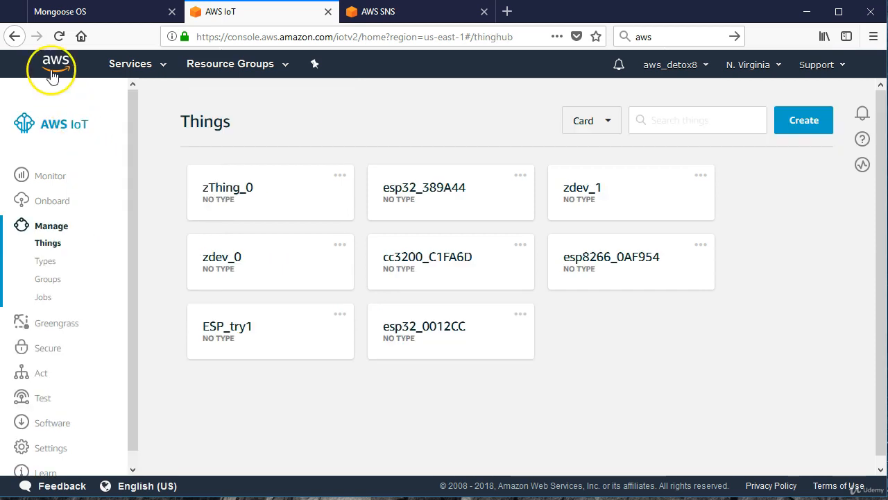
Open the AWS Management Console home in a new tab and go to the roles list in IAM.
right_click(52, 69)
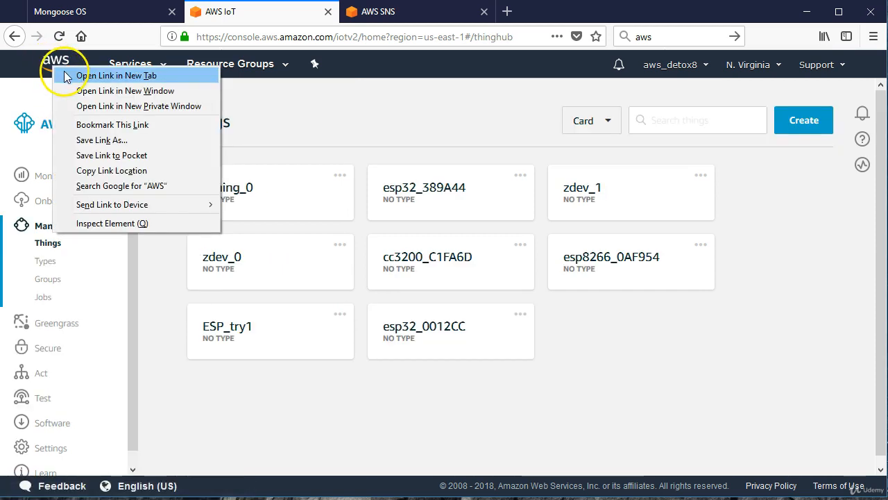
click(64, 74)
click(398, 12)
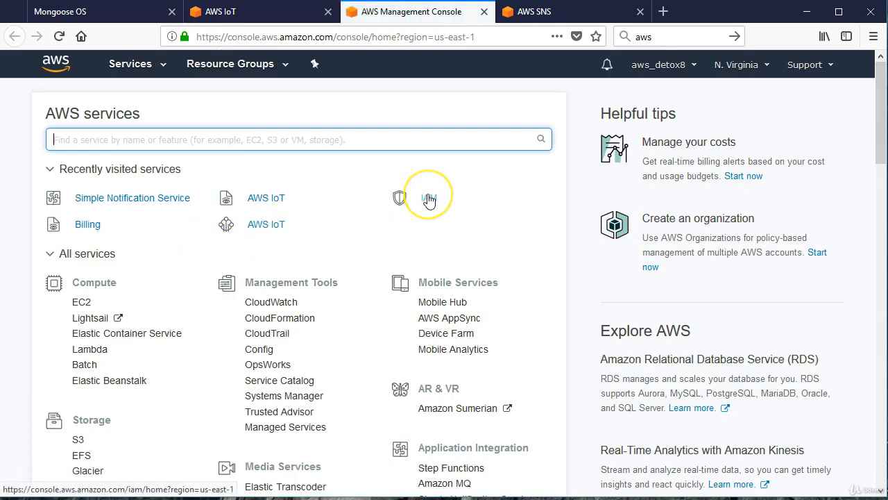
click(428, 198)
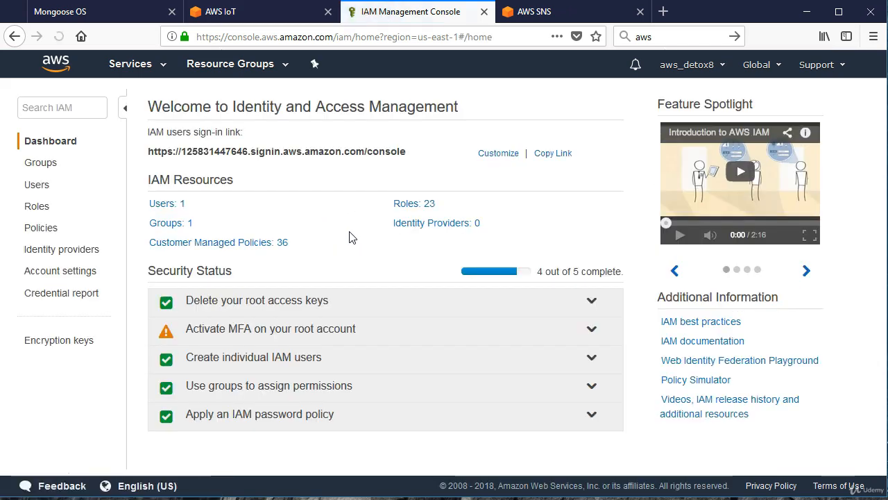
click(39, 206)
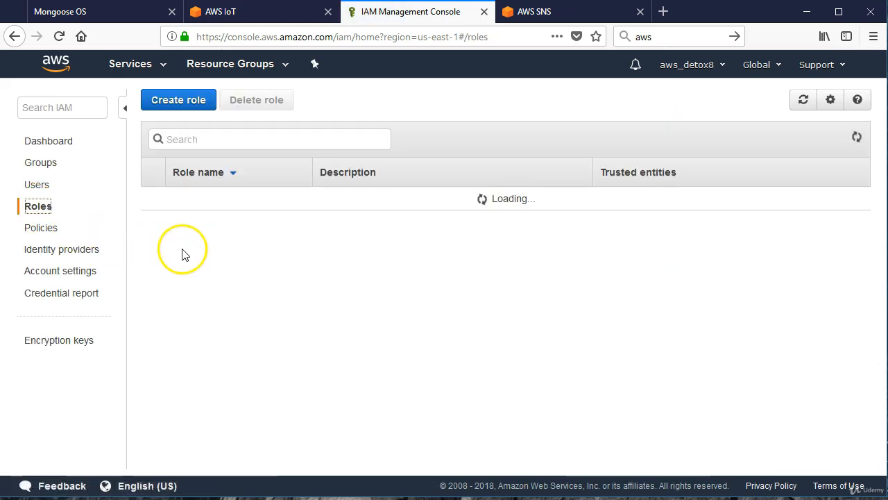
Open the myTextrole12 role and examine the JSON of its attached SNS publish policy.
scroll(287, 326, down, 5)
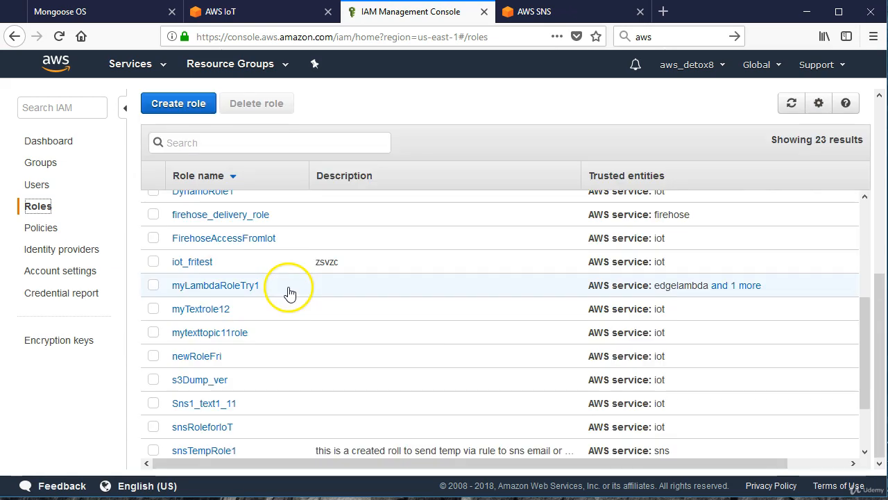
click(208, 312)
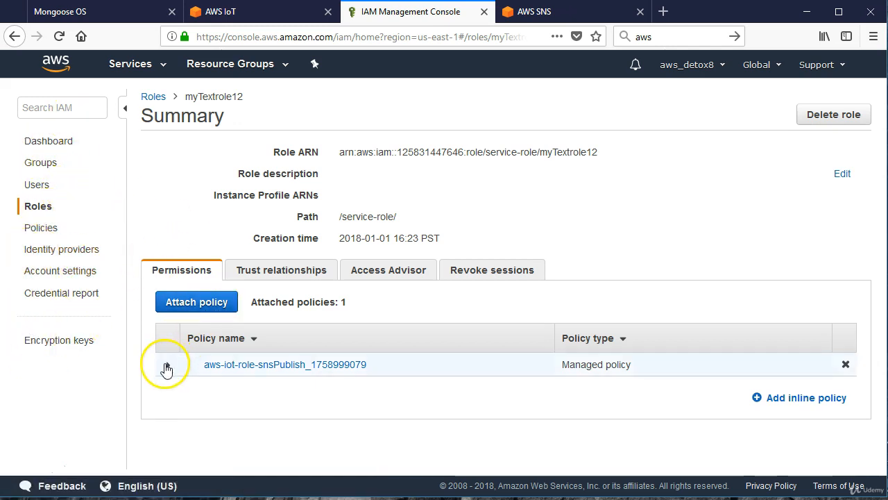
click(168, 365)
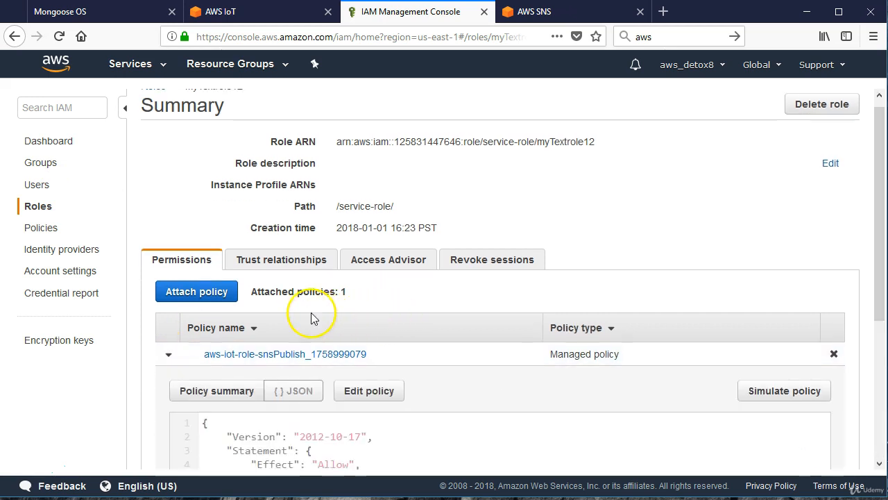
scroll(506, 347, down, 5)
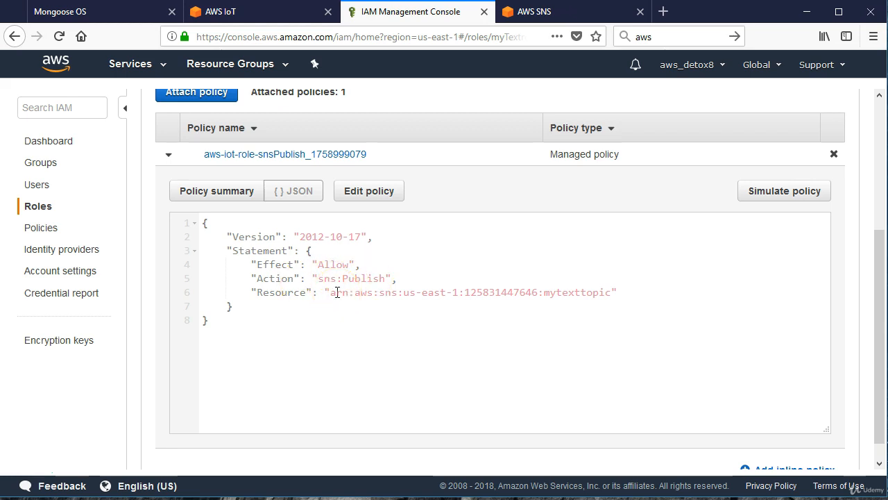
click(370, 197)
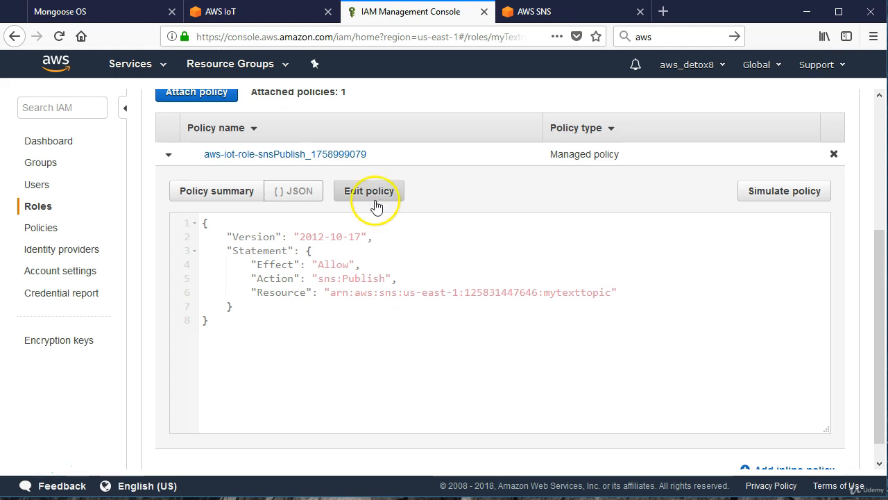
Switch back to AWS IoT and subscribe to the topic myTopic/getPayload in the MQTT test client.
click(236, 14)
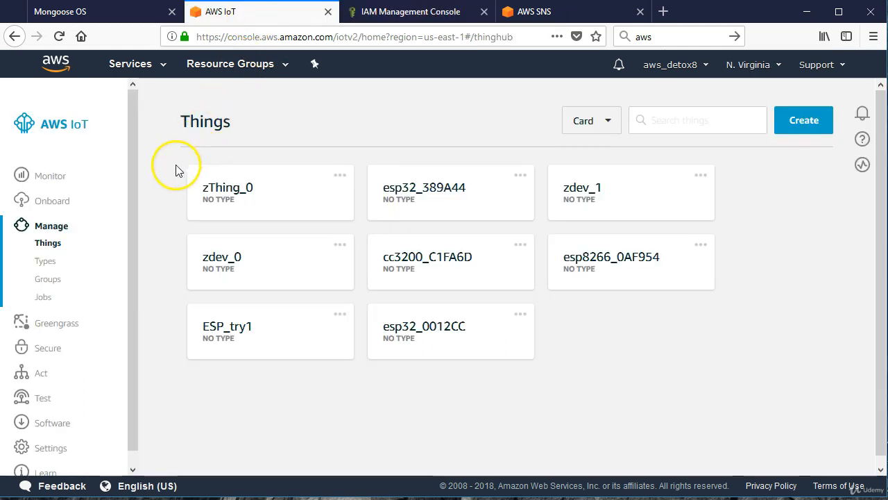
scroll(93, 298, down, 1)
click(43, 385)
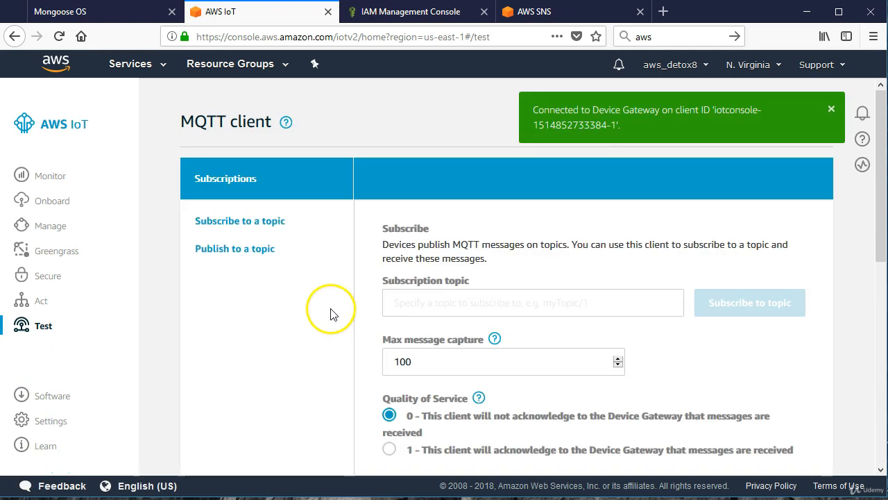
right_click(403, 307)
click(436, 362)
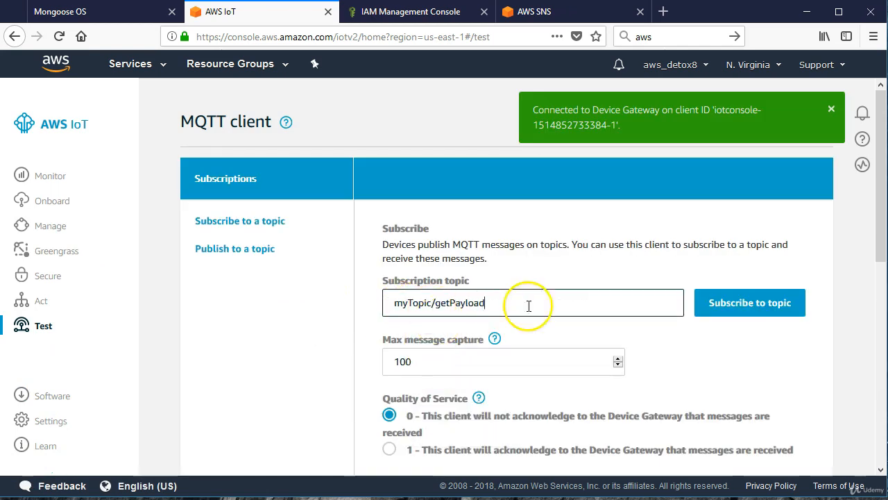
click(726, 309)
scroll(548, 338, down, 1)
scroll(548, 338, down, 3)
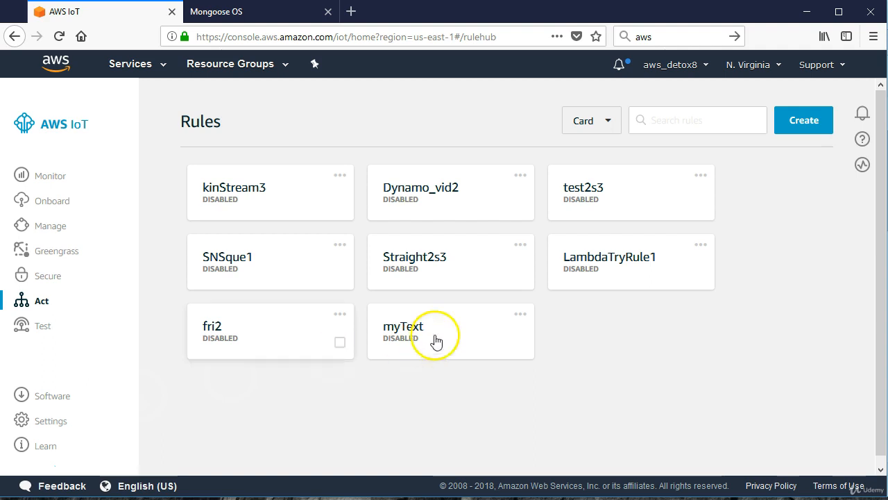
Start creating a new AWS IoT rule named myEmail, with no description.
click(795, 122)
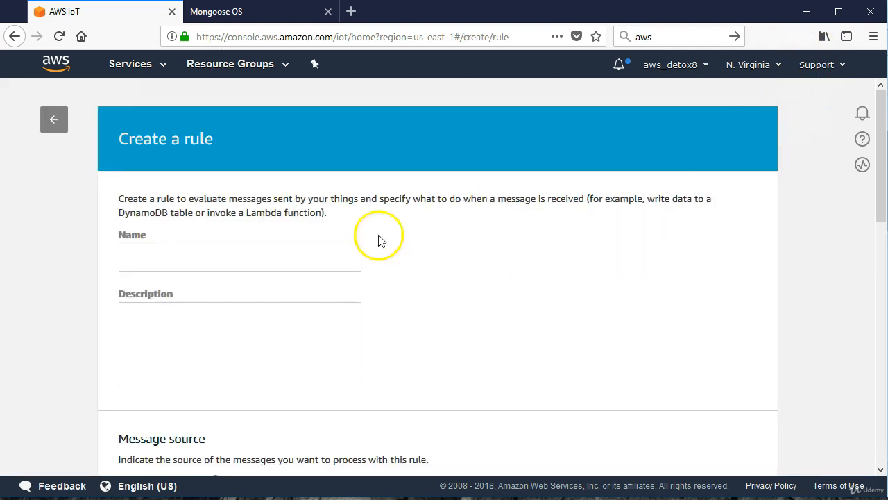
click(139, 251)
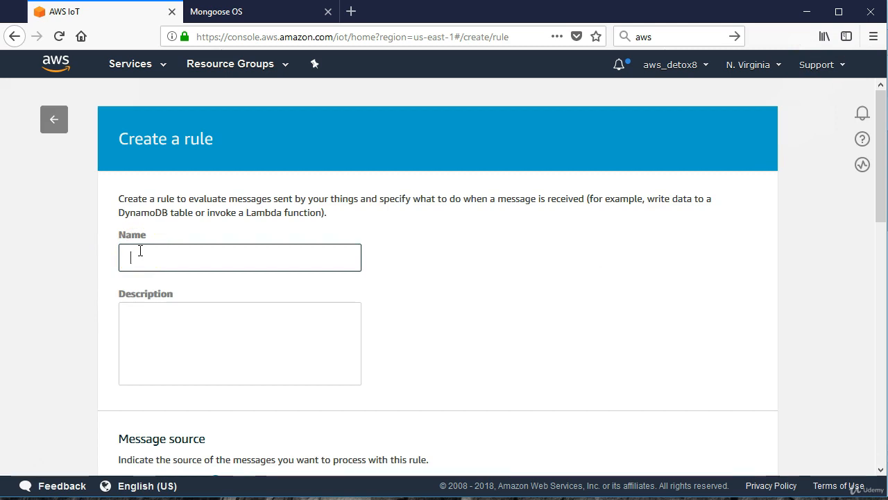
text(myEmail)
click(143, 313)
scroll(144, 316, down, 2)
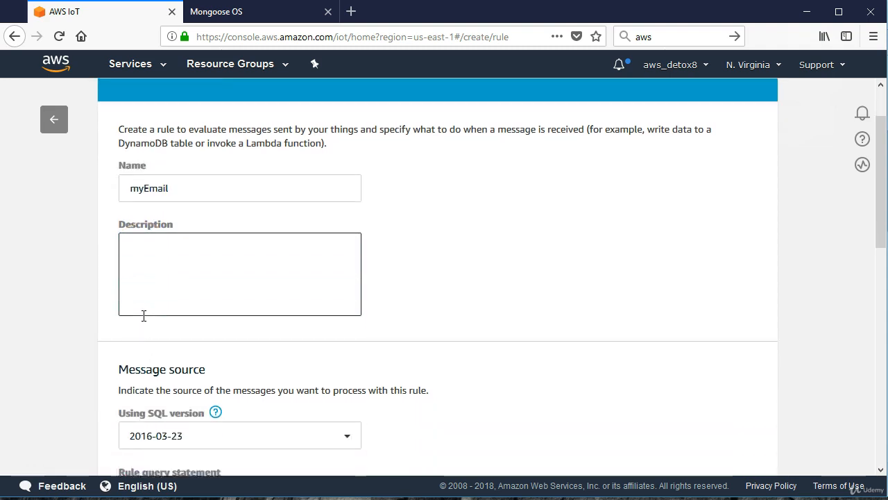
Set the attribute of the myEmail rule's query statement to *.
scroll(144, 316, down, 4)
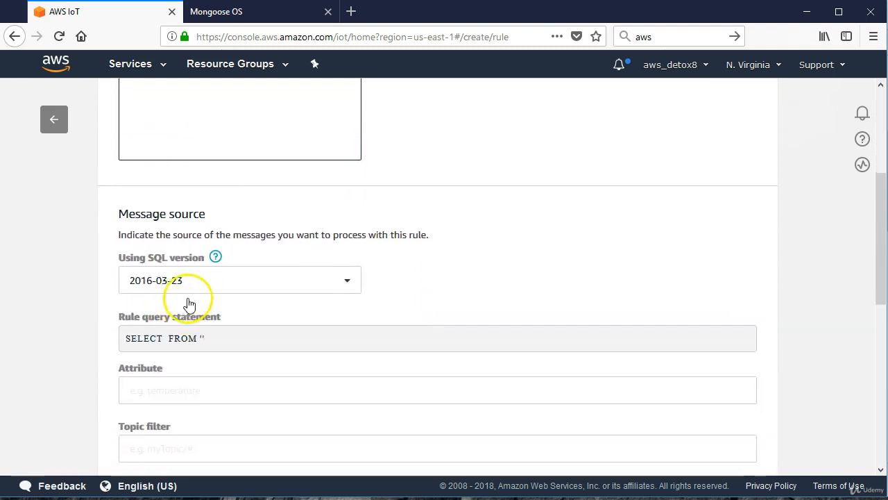
scroll(208, 338, down, 2)
click(170, 314)
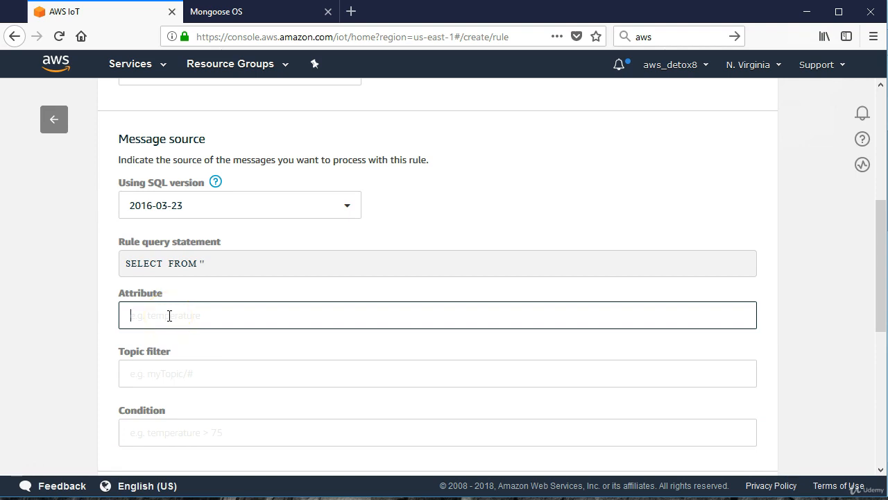
text(8)
key(BackSpace)
text(*)
Copy the pubTopic value myTopic/getPayload from init.js in Mongoose OS into the rule's topic filter, leaving the condition empty.
click(172, 374)
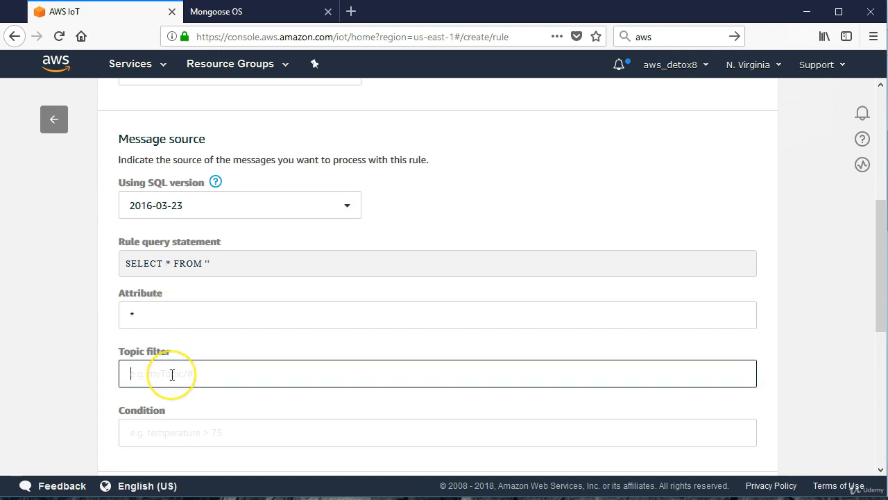
click(221, 14)
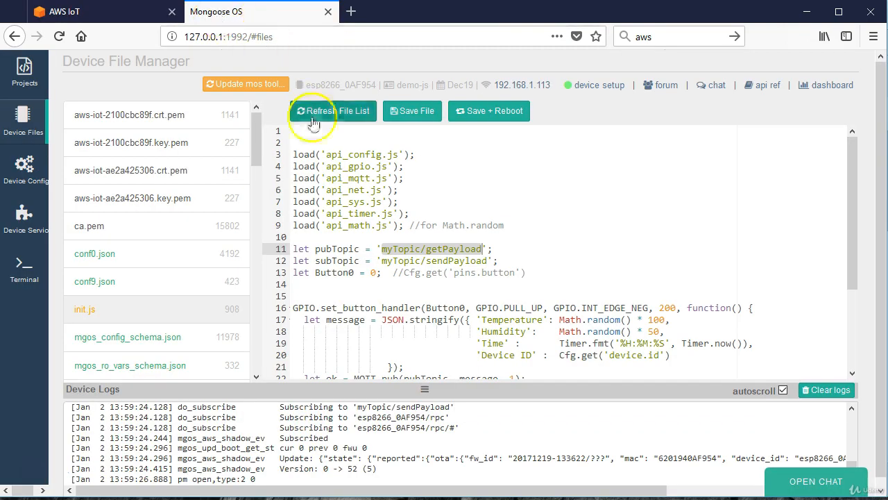
right_click(405, 255)
click(434, 294)
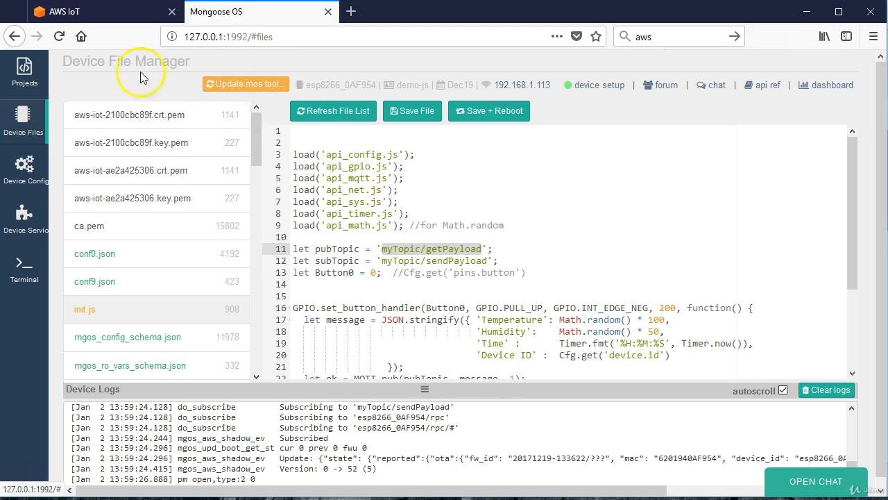
click(111, 17)
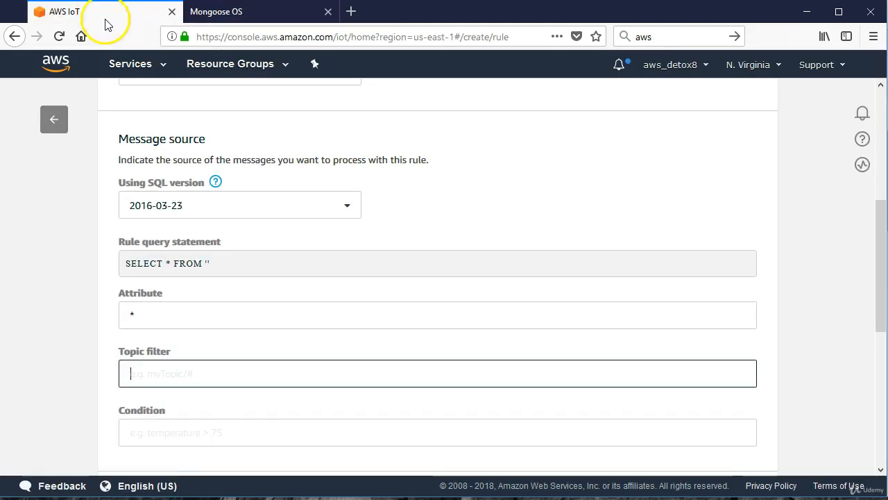
right_click(156, 379)
click(225, 438)
scroll(264, 278, down, 3)
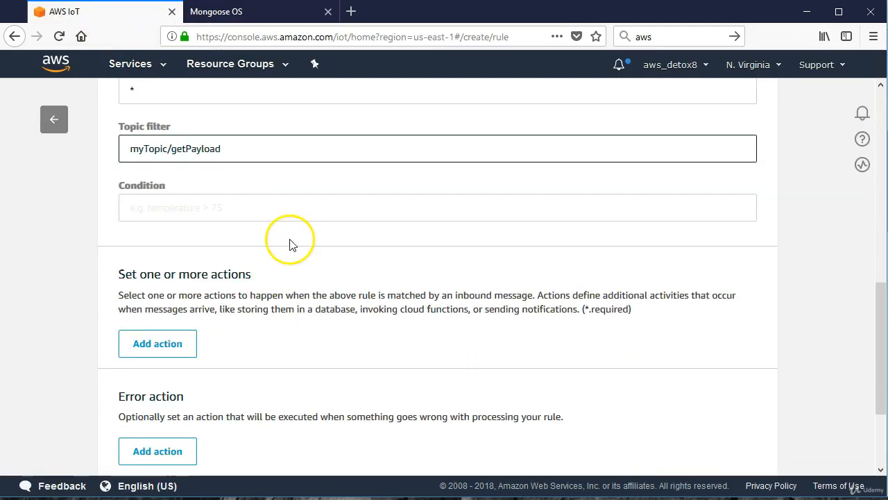
click(172, 207)
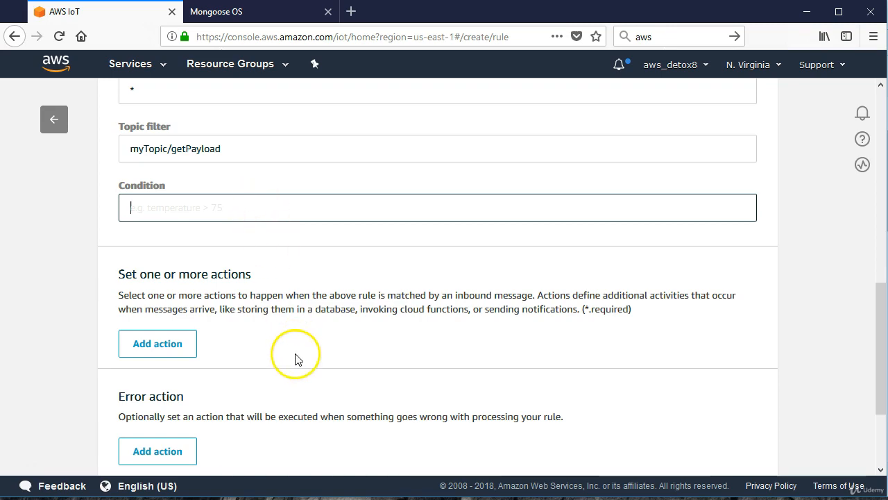
Choose sending a message as an SNS push notification as the myEmail rule's action and open its configuration.
click(173, 352)
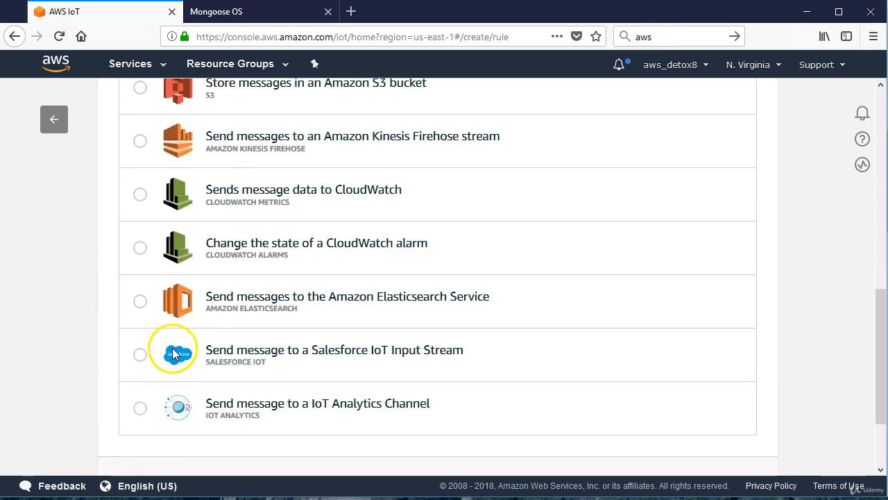
scroll(327, 293, up, 8)
scroll(312, 288, down, 2)
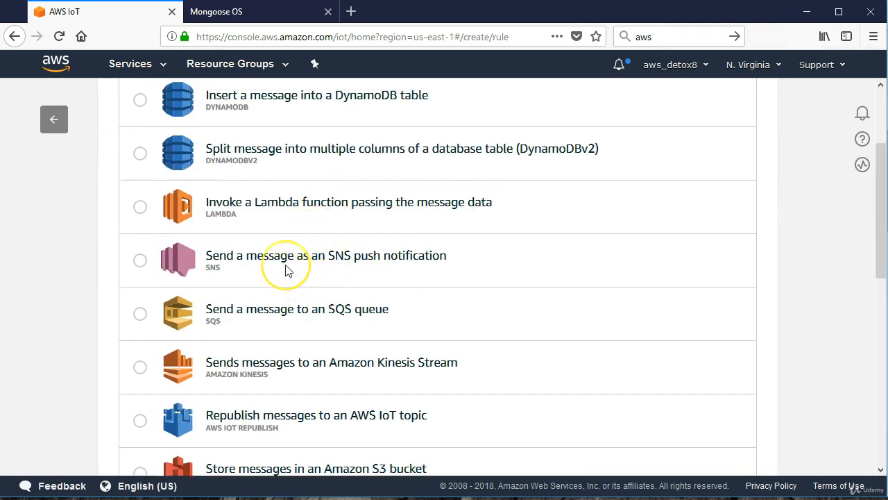
scroll(287, 268, up, 4)
scroll(244, 264, down, 2)
click(141, 325)
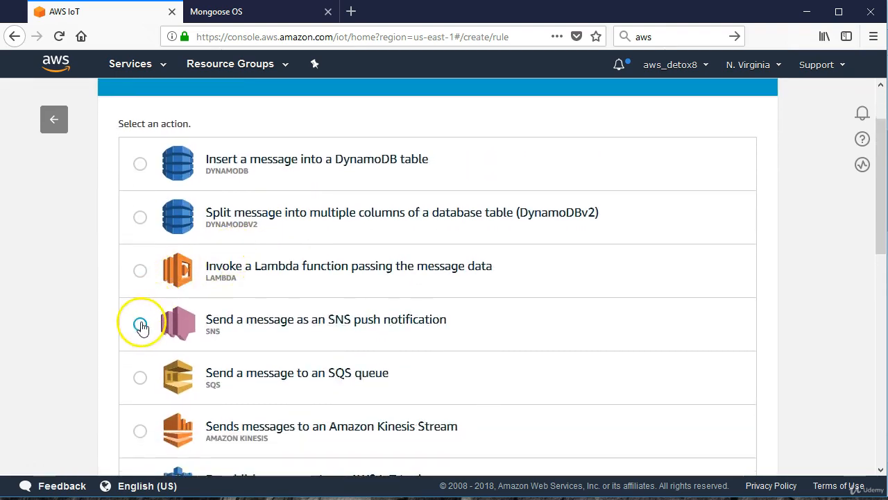
scroll(452, 304, down, 7)
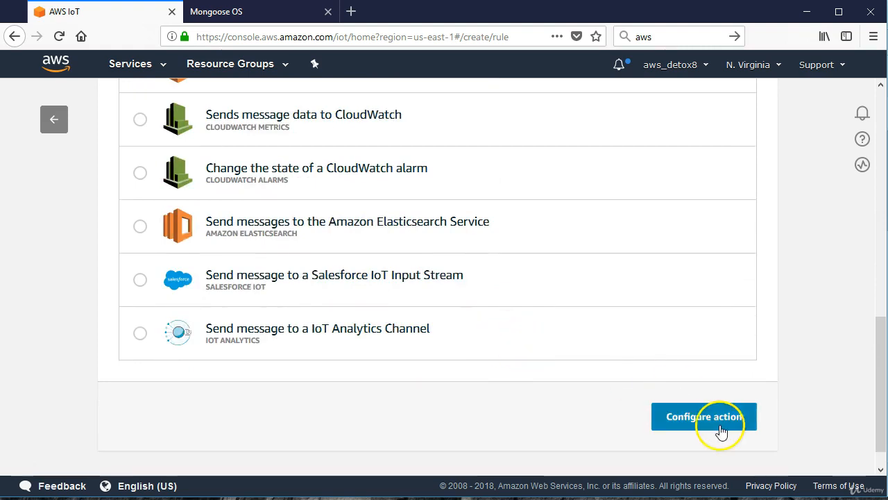
click(714, 369)
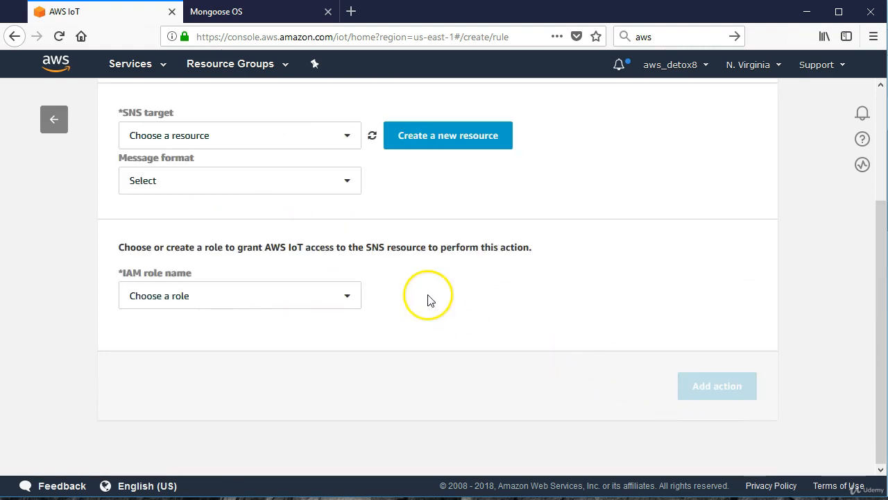
Check the action's SNS target choices, and open Simple Notification Service from the AWS console home in a new browser tab.
click(237, 141)
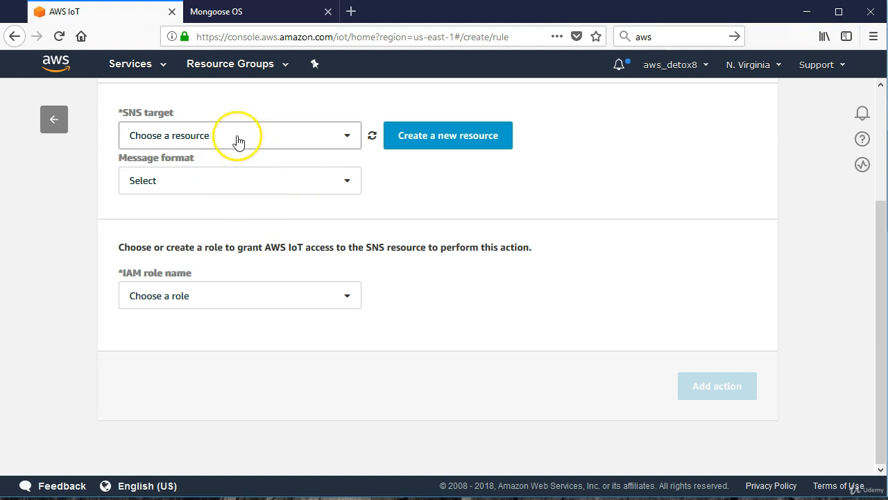
click(347, 138)
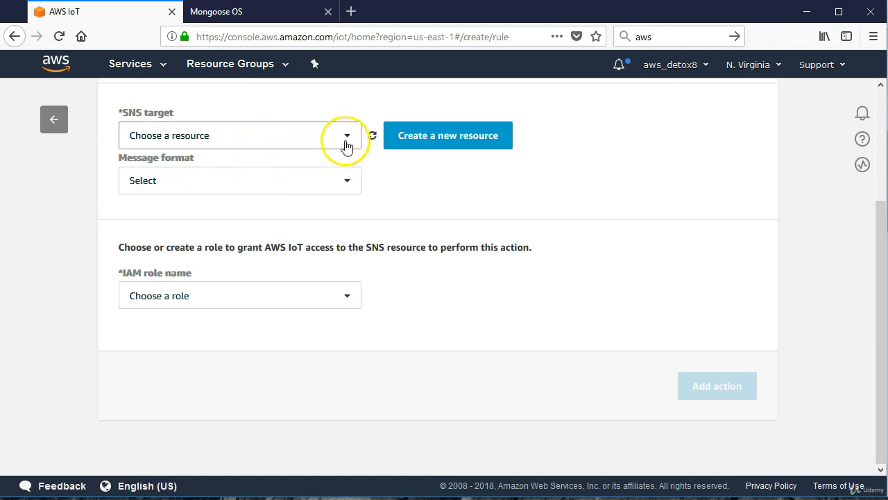
click(356, 139)
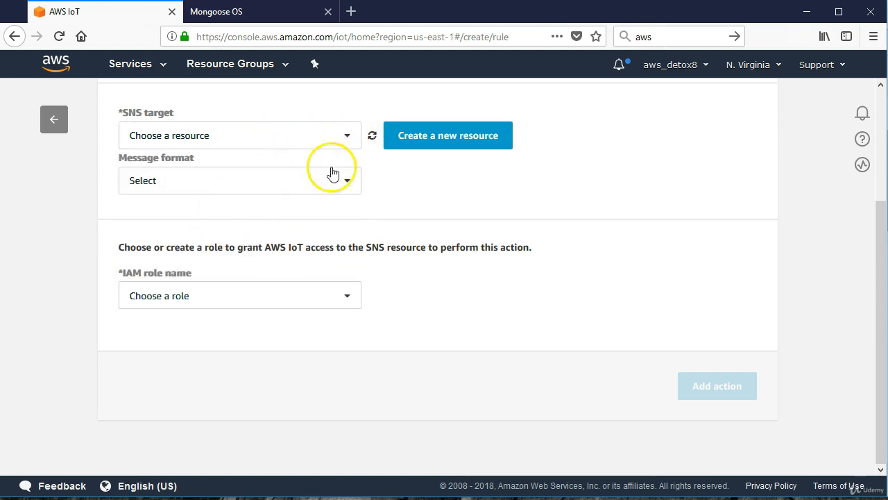
right_click(51, 72)
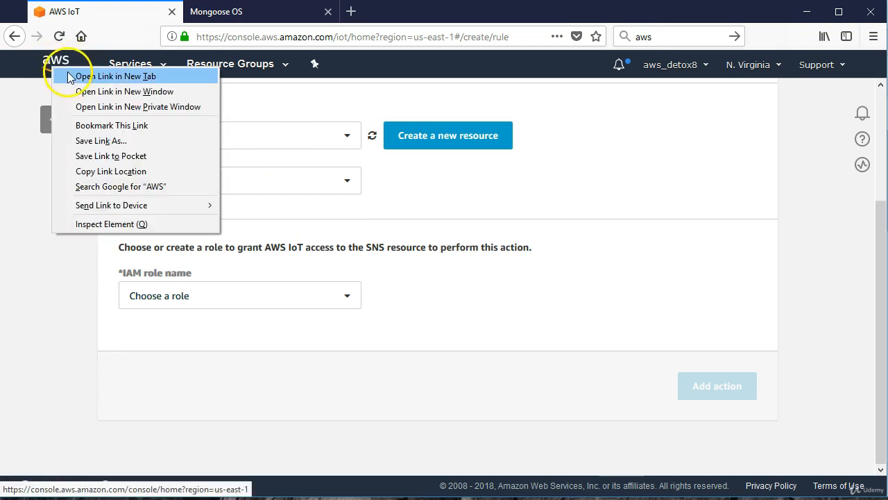
click(83, 77)
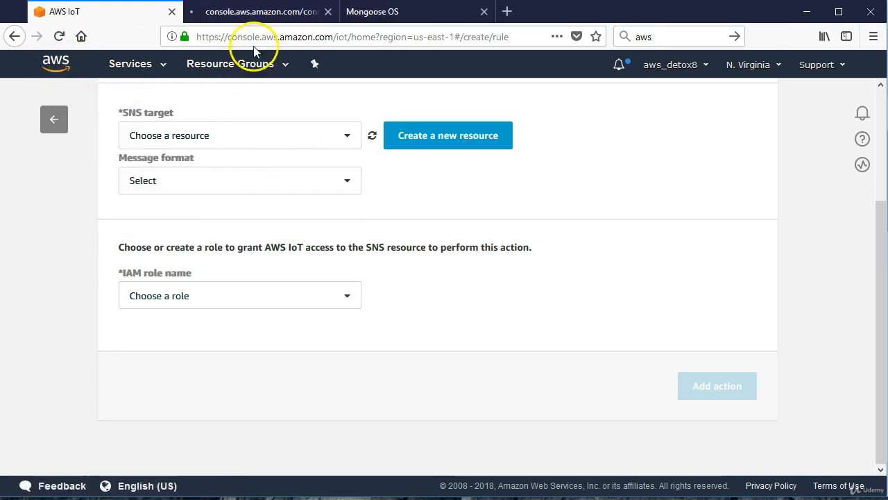
click(245, 14)
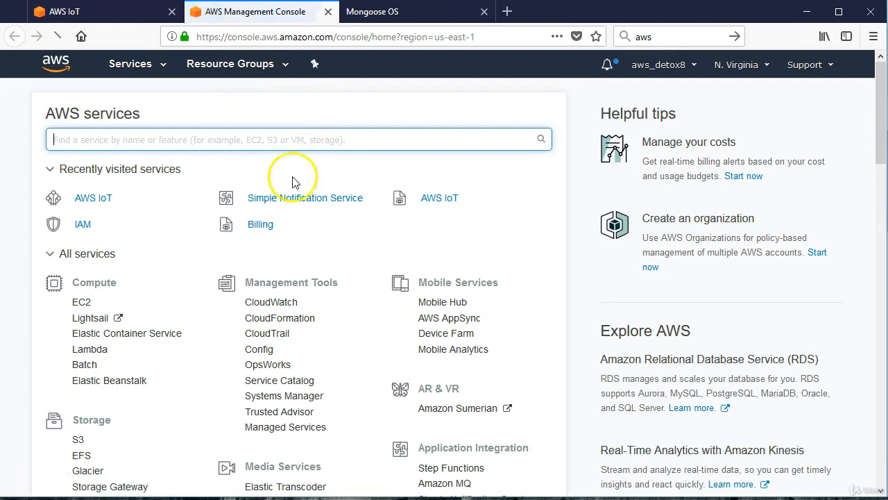
click(281, 199)
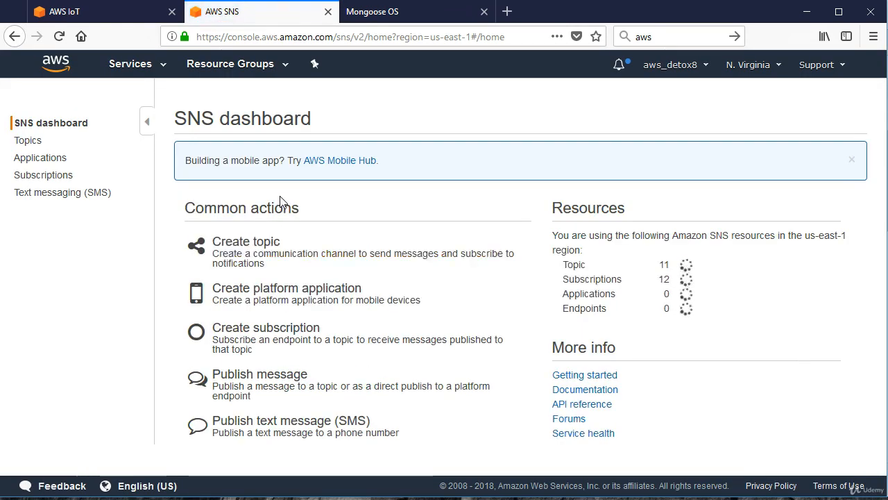
Create a new SNS topic named ourEmail with the display name "Display:".
click(234, 246)
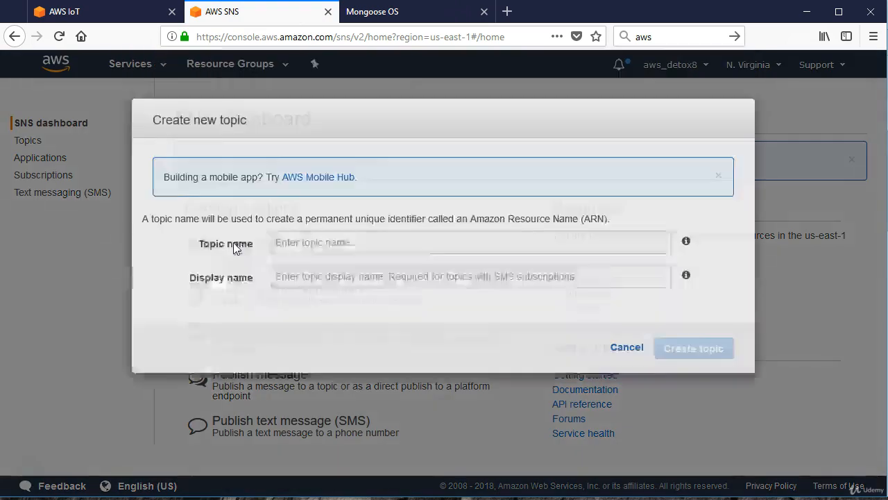
click(306, 259)
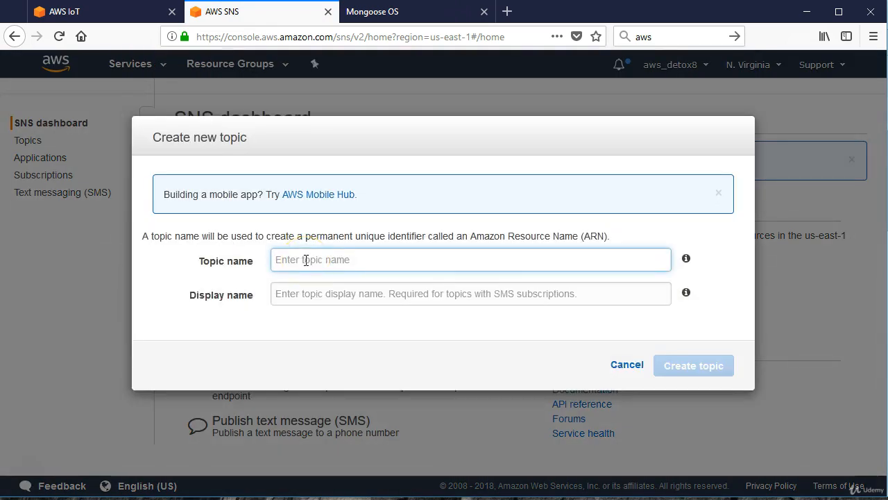
text(our)
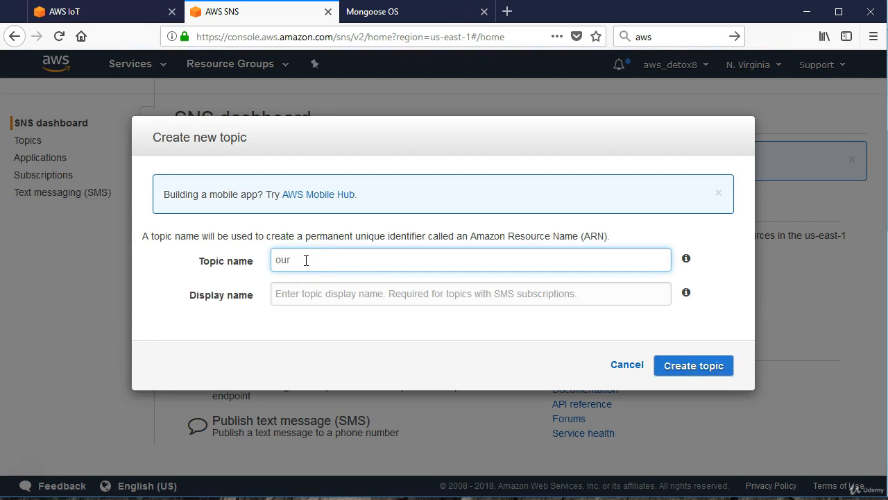
text(Email)
click(297, 297)
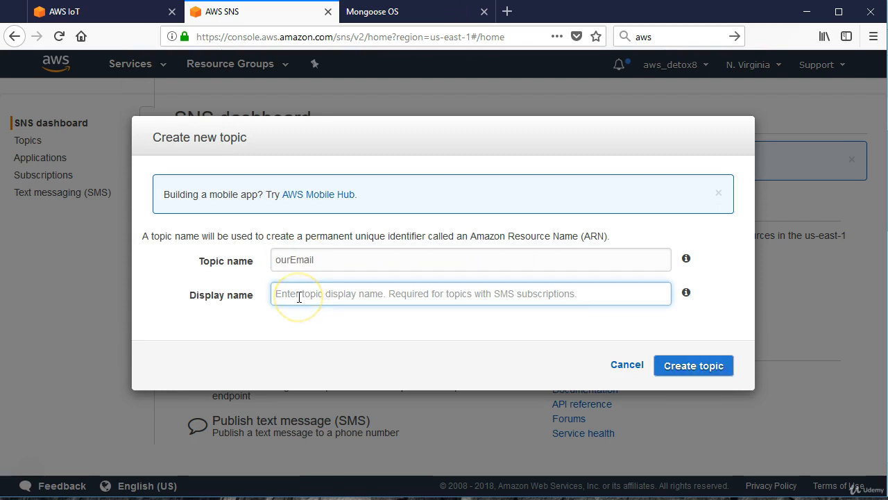
text(Display)
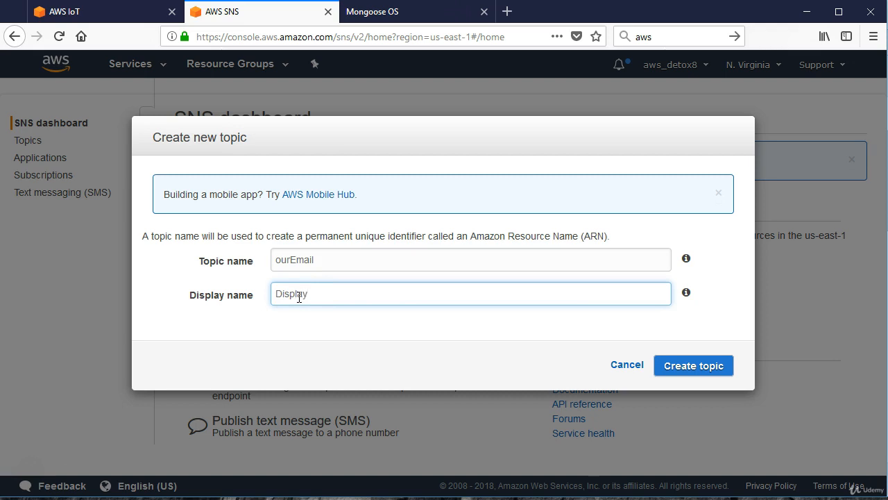
click(299, 298)
click(355, 300)
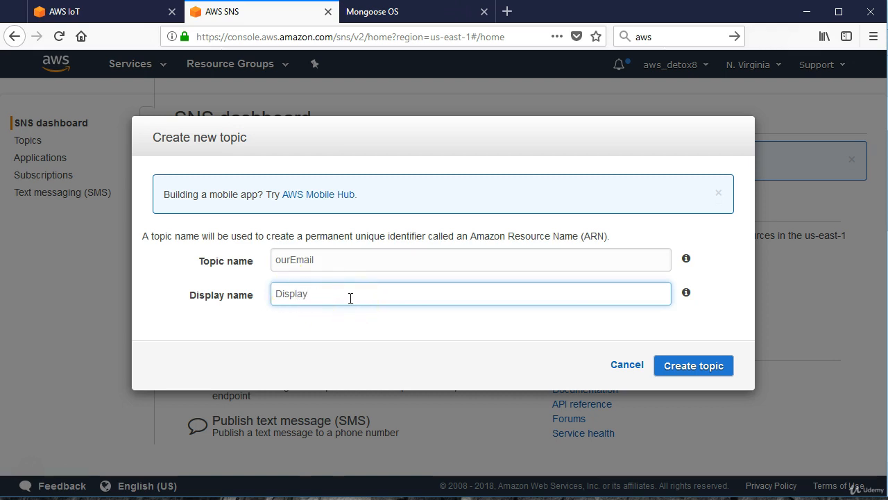
click(693, 368)
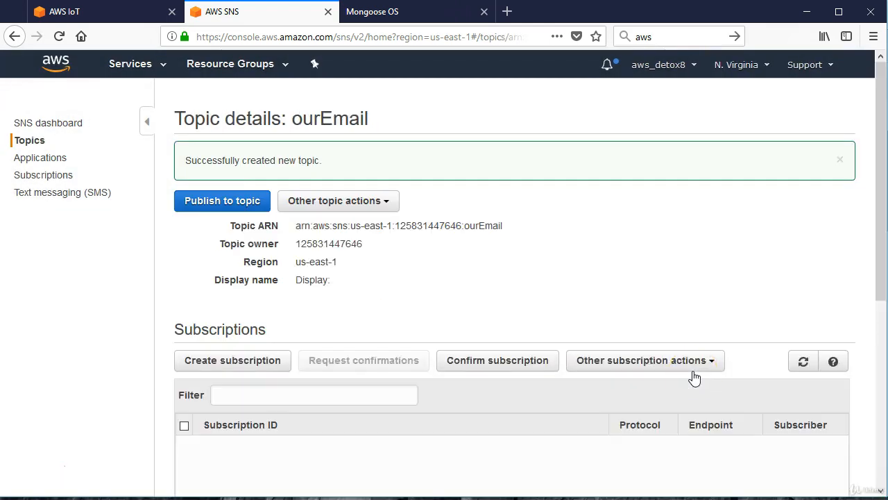
Select the ourEmail topic in the topics list and start creating a subscription to it.
scroll(504, 236, down, 4)
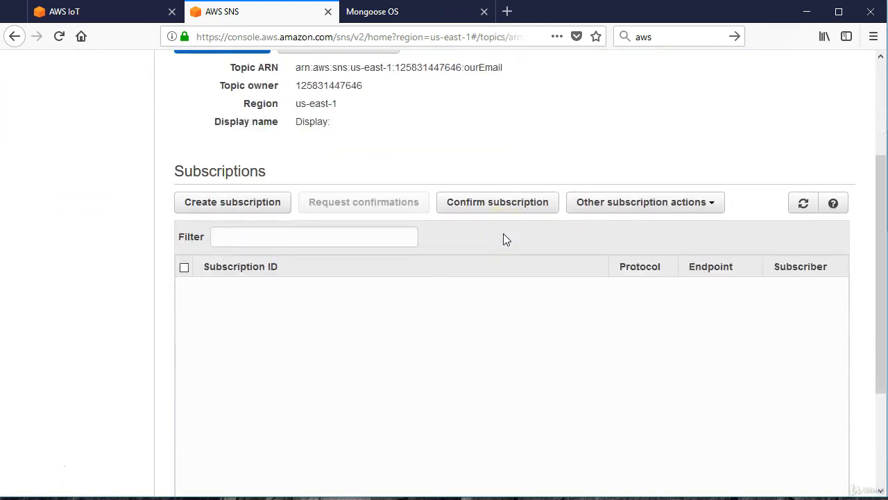
scroll(503, 233, down, 1)
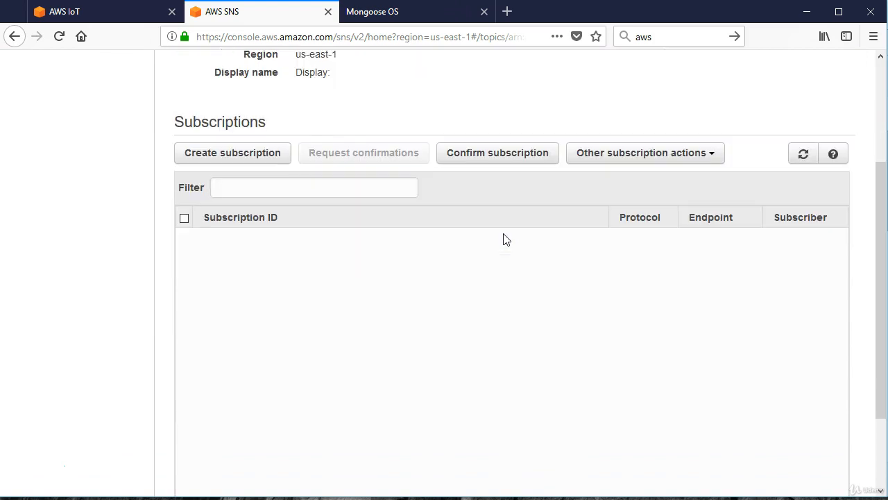
click(801, 157)
scroll(520, 285, down, 2)
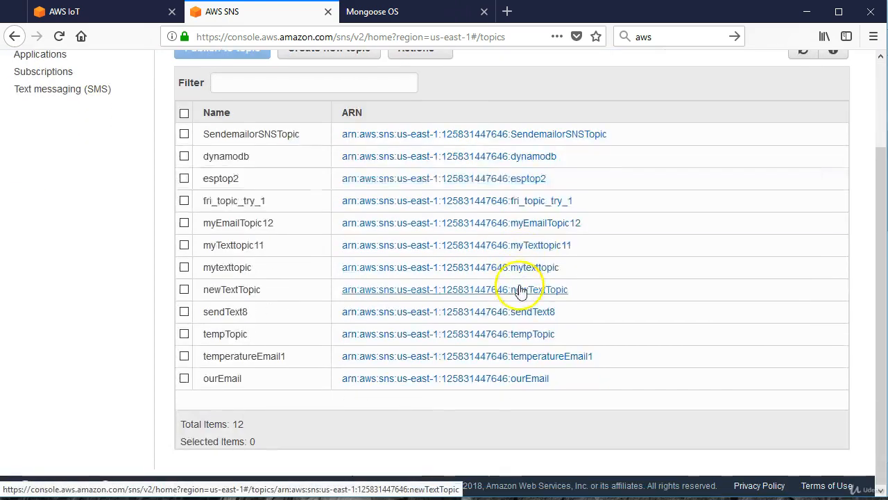
click(184, 379)
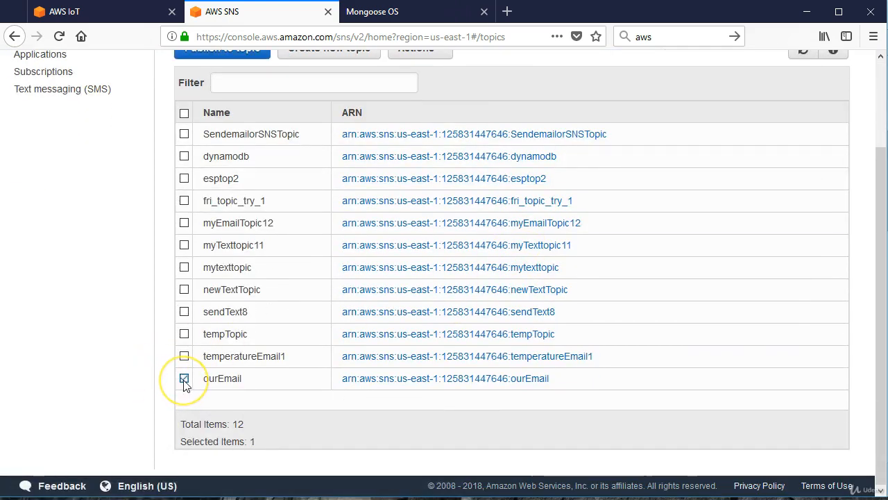
scroll(363, 323, up, 3)
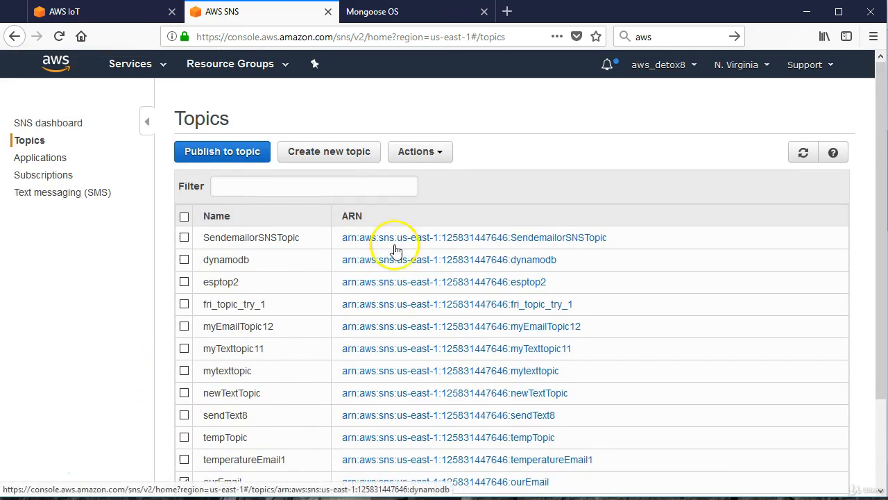
click(450, 158)
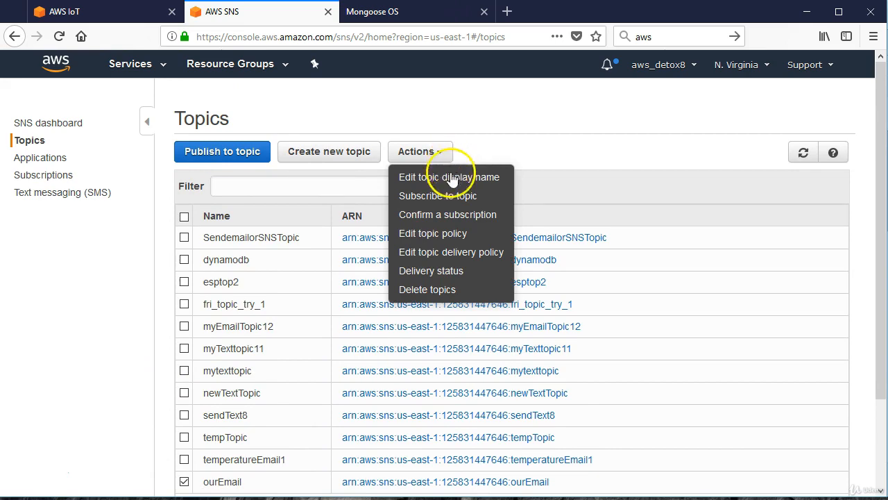
click(438, 196)
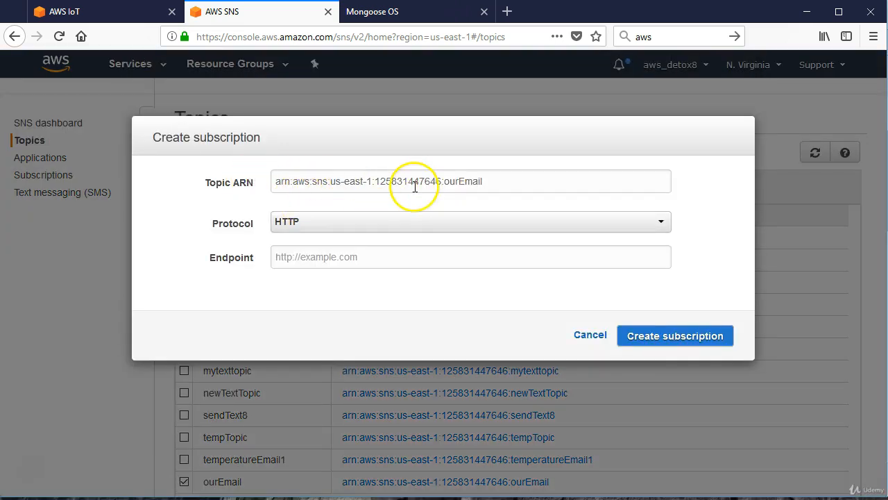
Create the ourEmail subscription with the Email protocol and the recipient's email address as the endpoint.
click(334, 224)
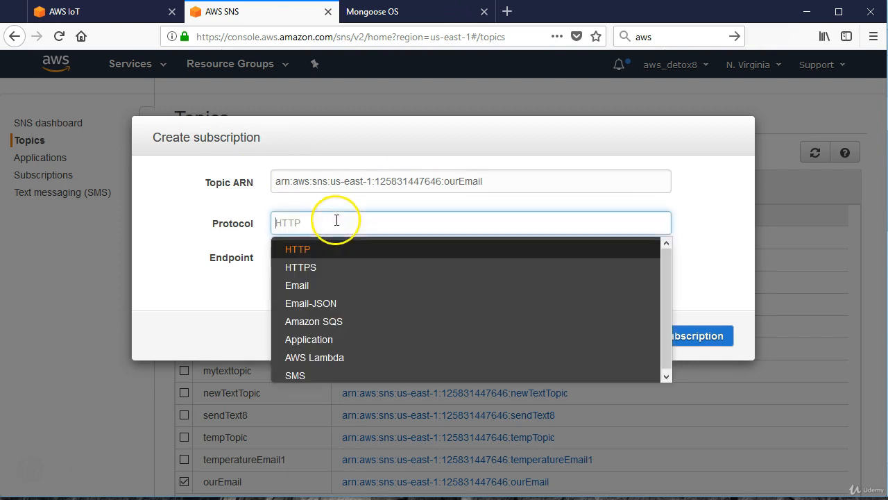
click(306, 286)
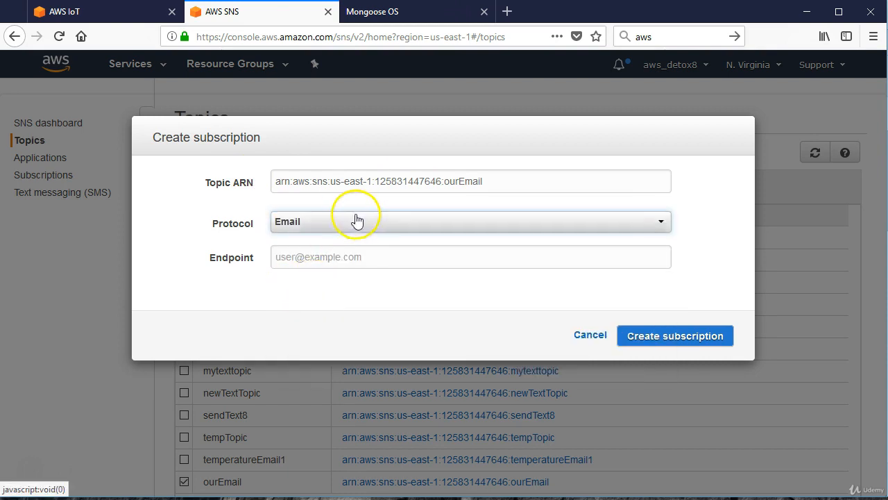
click(307, 262)
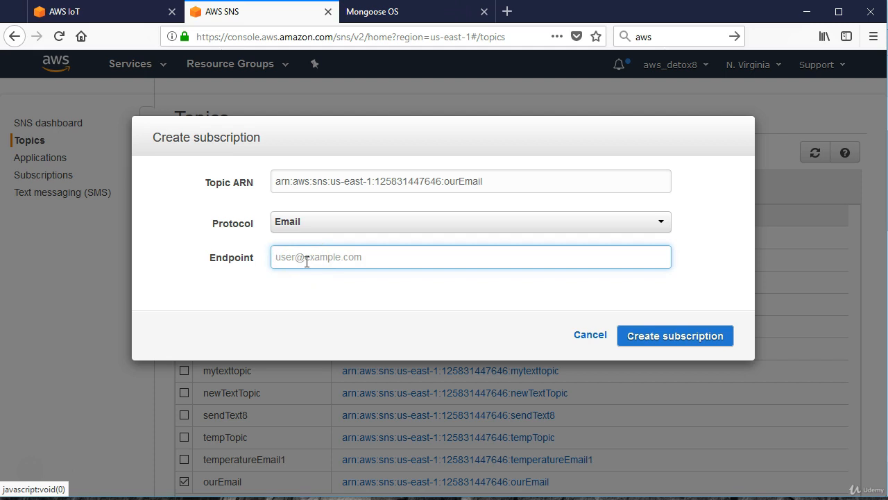
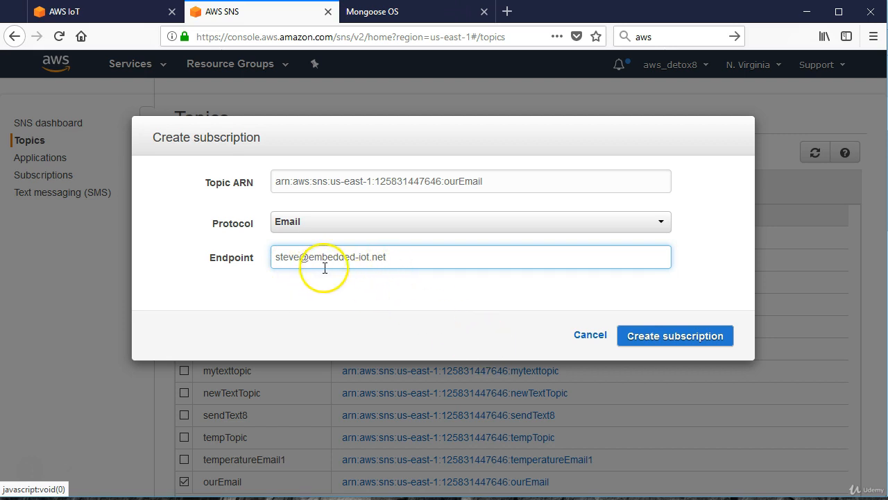
click(635, 342)
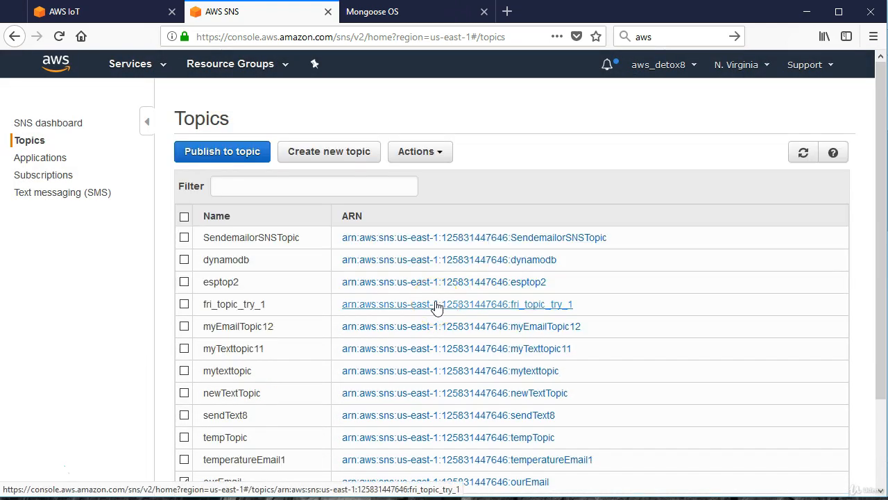
Open the subscription confirmation for the selected ourEmail topic and paste the subscription confirmation URL containing the token.
scroll(306, 340, down, 3)
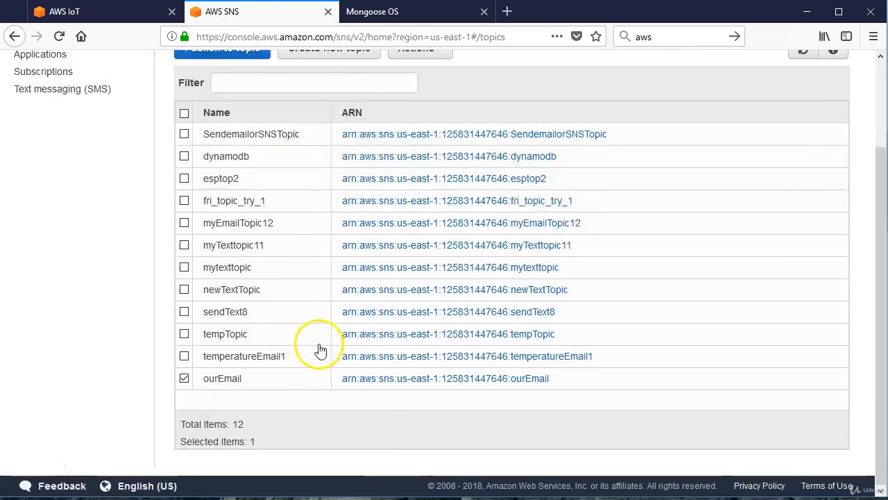
scroll(319, 351, up, 3)
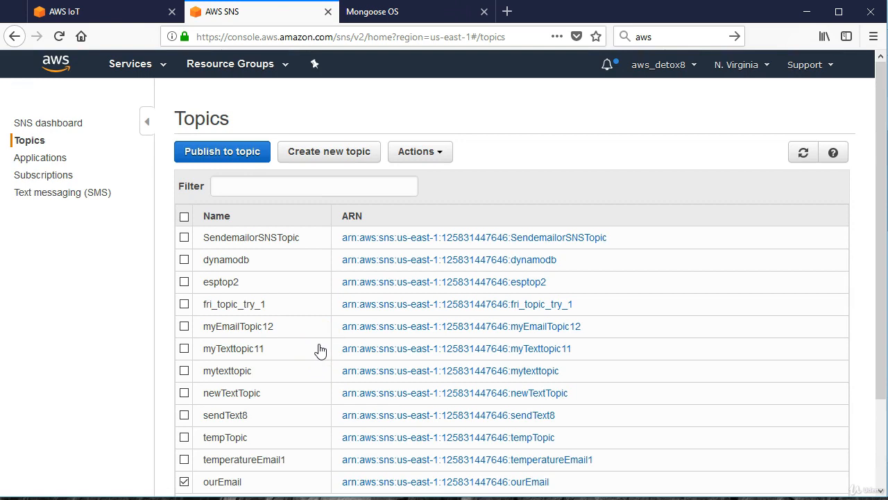
click(338, 374)
click(444, 158)
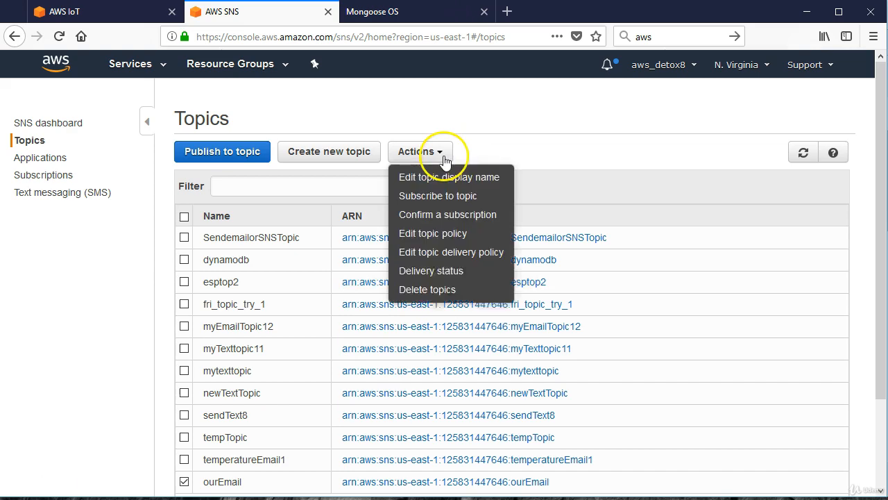
click(439, 215)
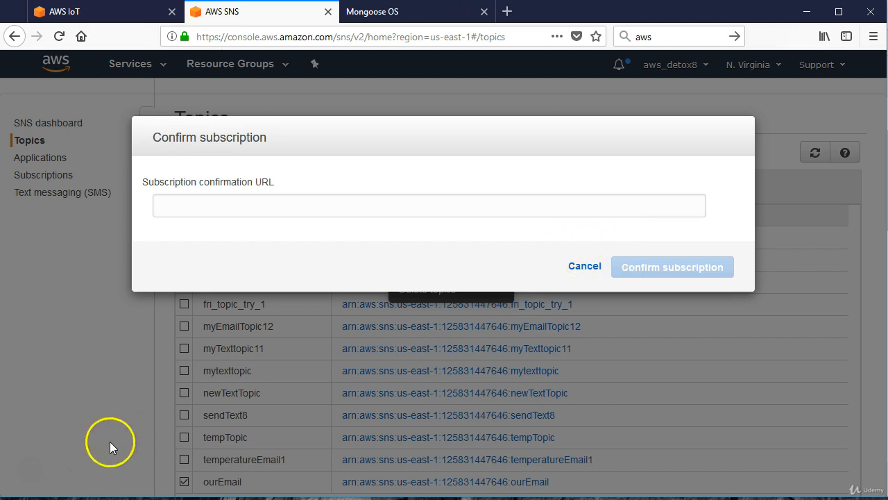
click(238, 202)
right_click(243, 200)
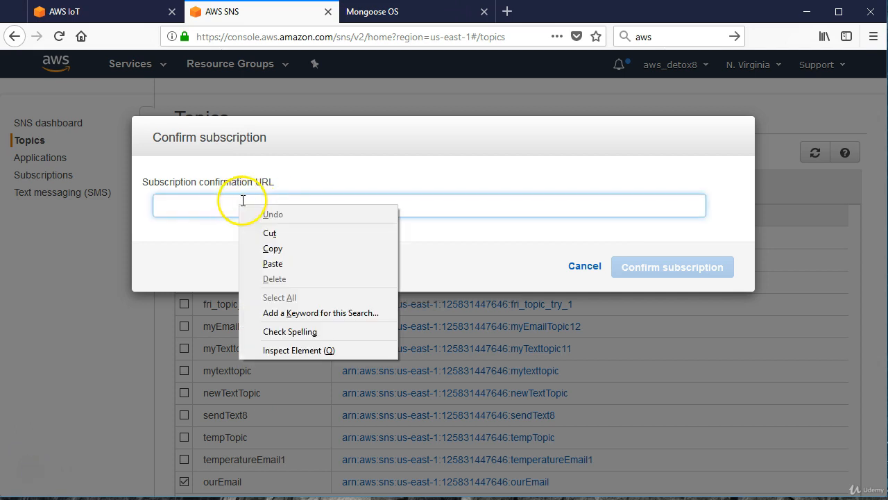
click(272, 264)
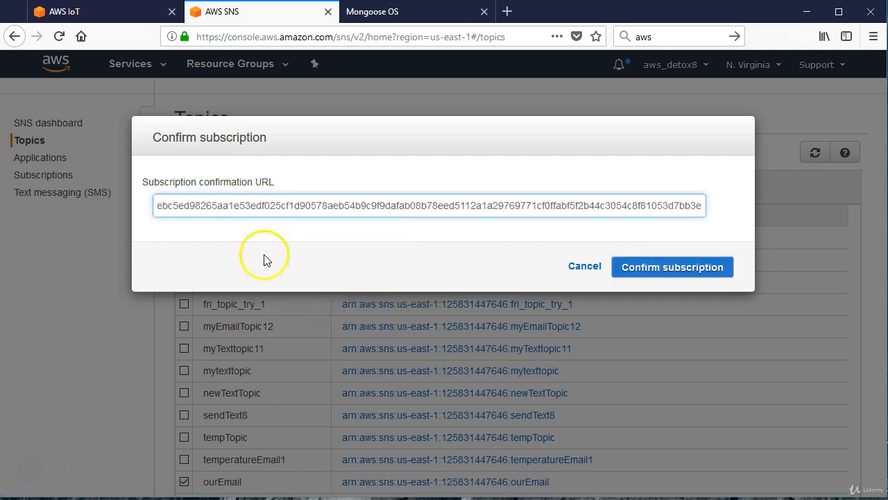
drag(285, 207, 73, 204)
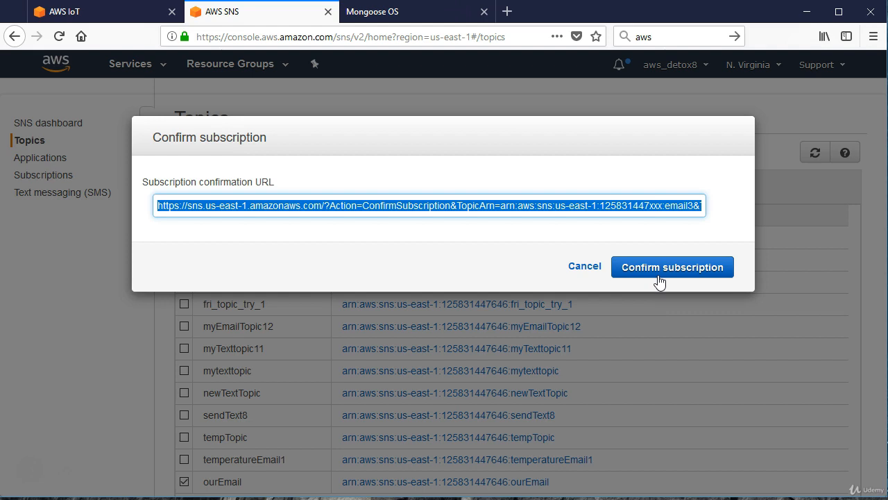
Return to the AWS IoT rule, select ourEmail as the action's SNS target, and check the available message formats.
click(97, 13)
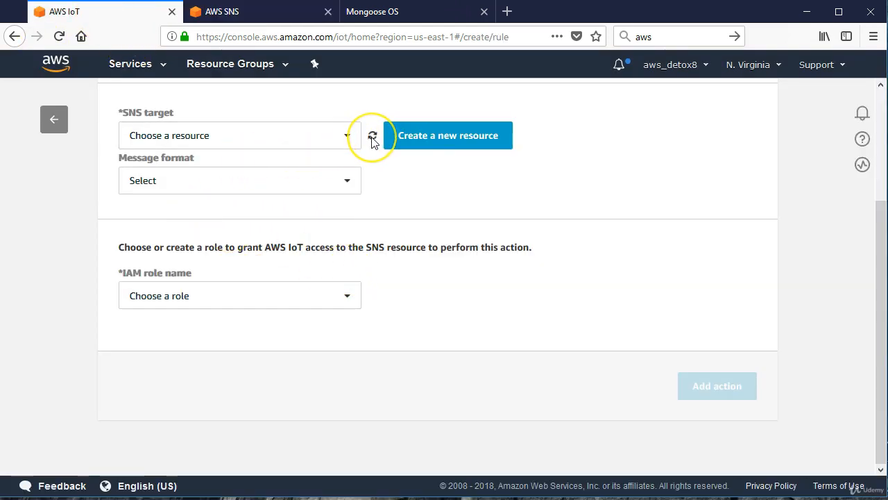
click(344, 141)
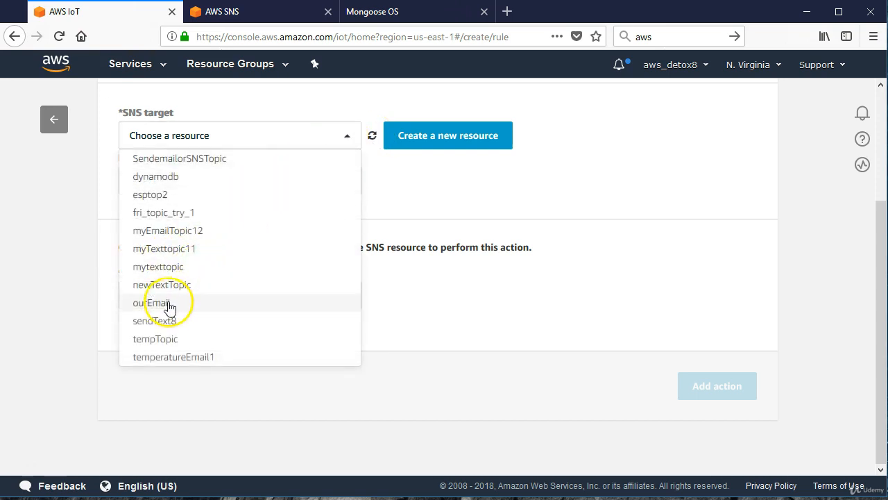
click(168, 307)
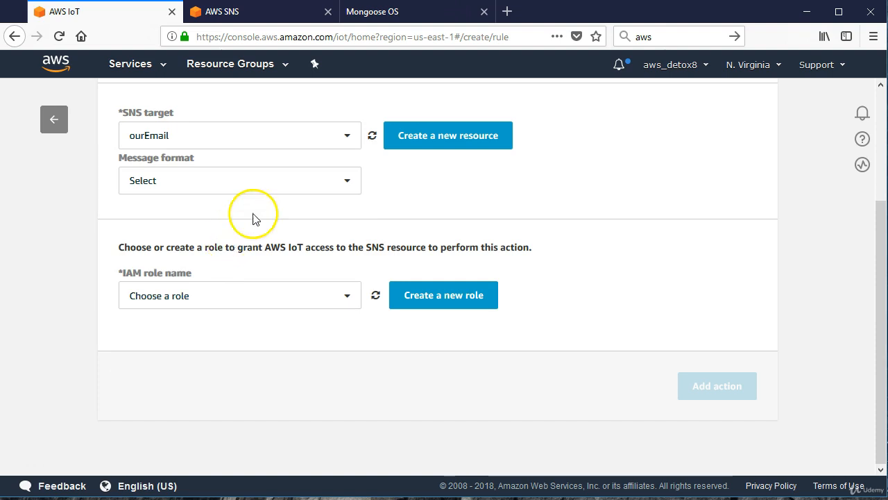
click(344, 181)
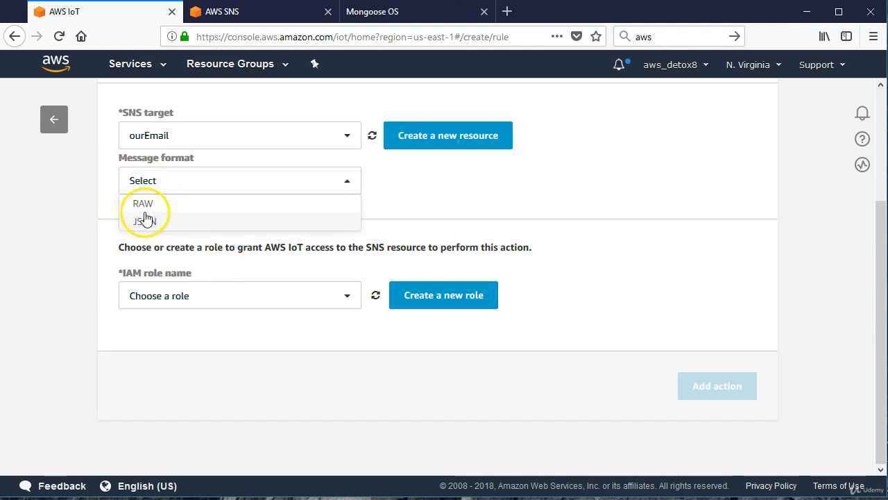
click(148, 179)
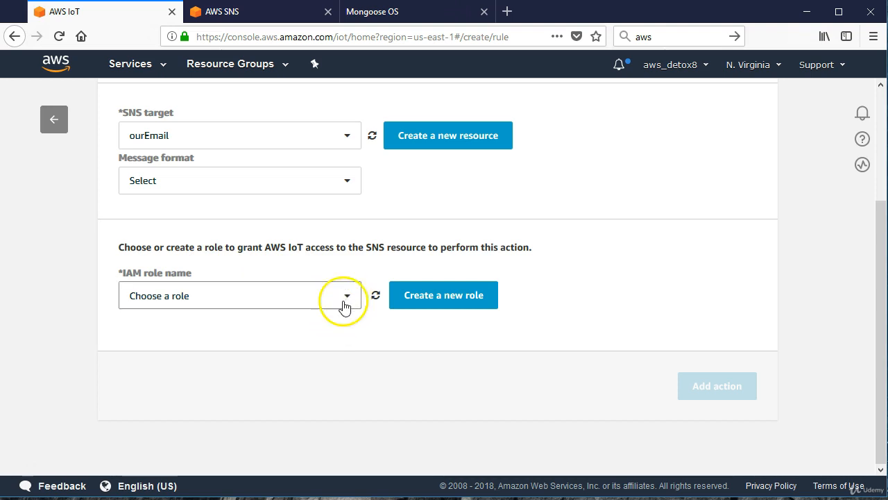
Create a new IAM role named ourEmailRole for the SNS action.
click(409, 300)
click(239, 288)
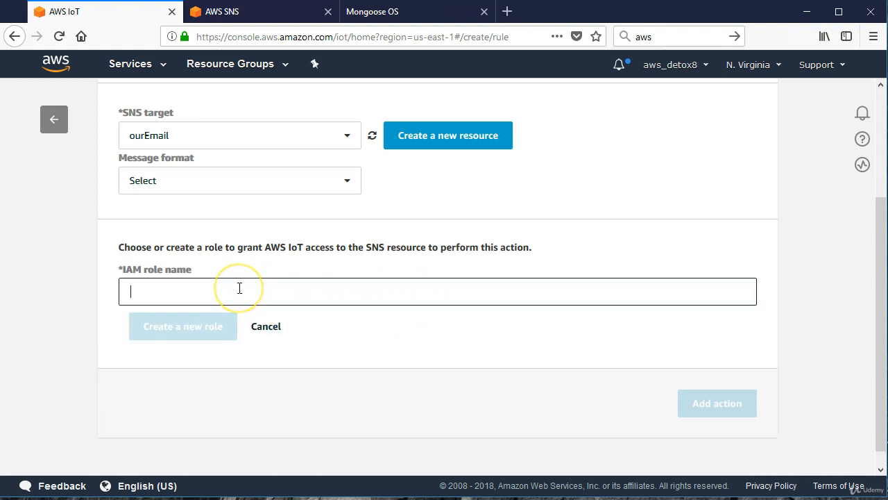
text(ourEmailRole)
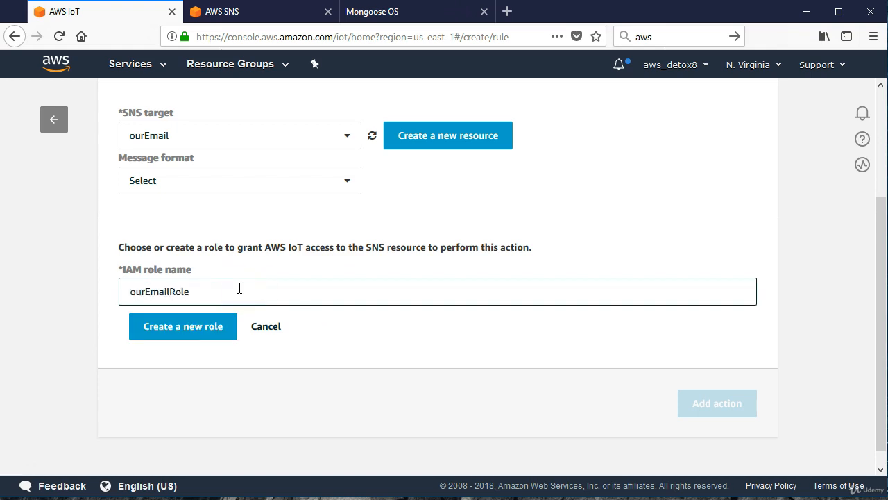
click(186, 331)
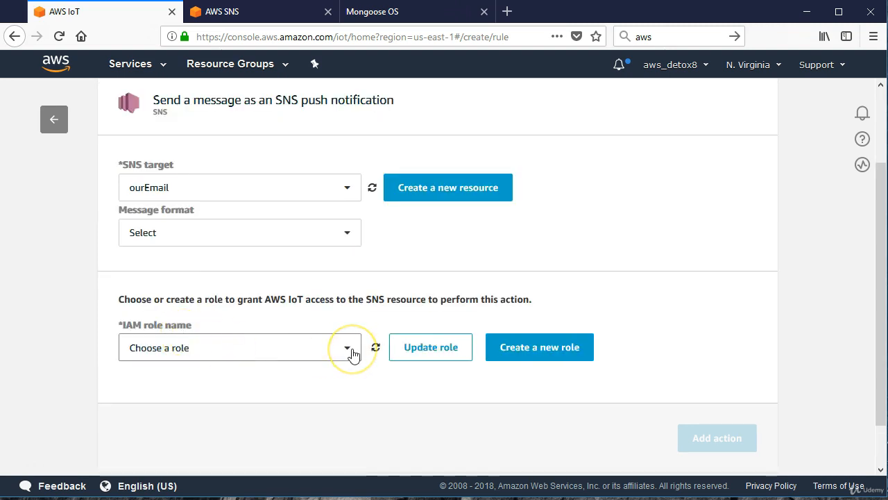
Choose ourEmailRole as the action's IAM role and update the role's permissions.
click(351, 349)
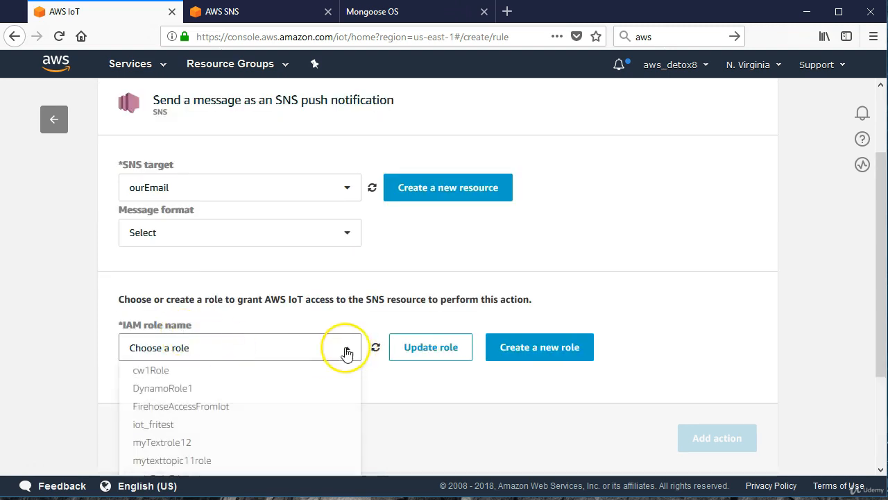
scroll(273, 344, down, 3)
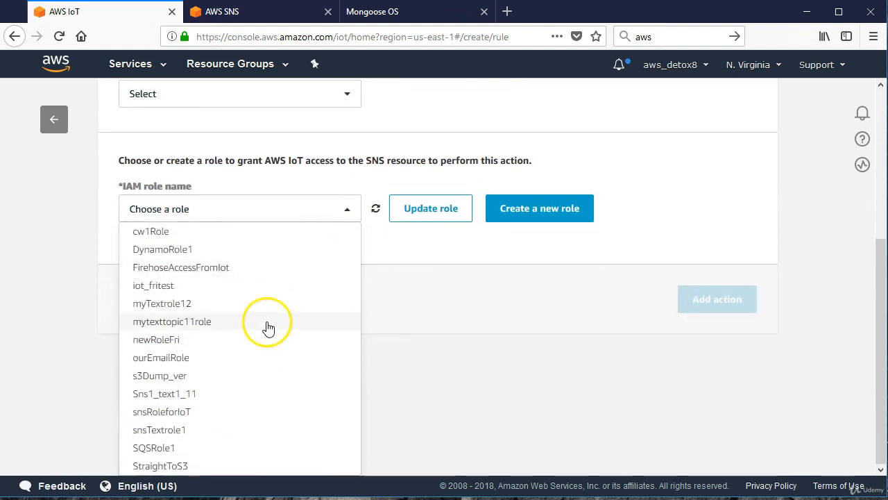
click(178, 359)
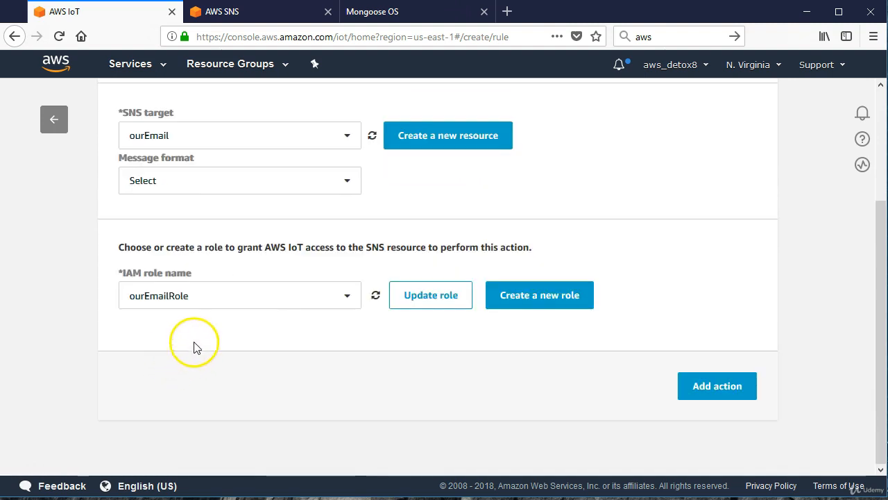
click(409, 297)
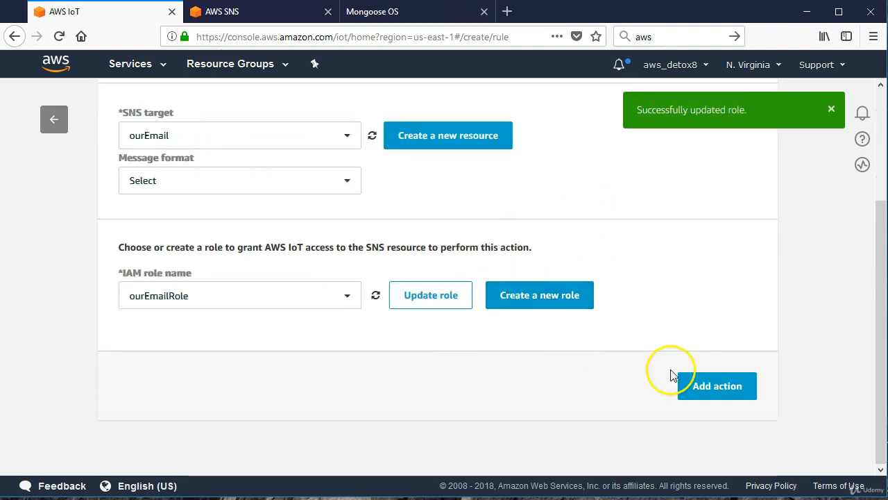
Add the configured SNS action and create the myEmail rule.
click(711, 388)
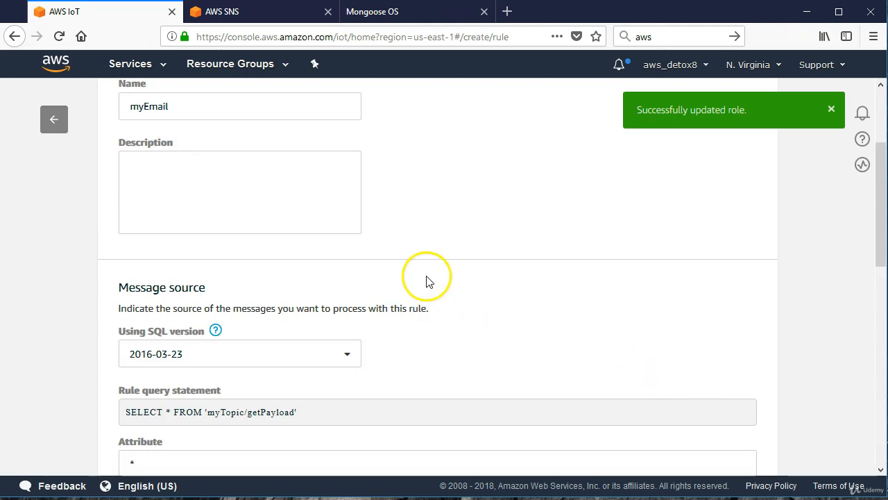
scroll(427, 276, down, 4)
scroll(427, 276, down, 5)
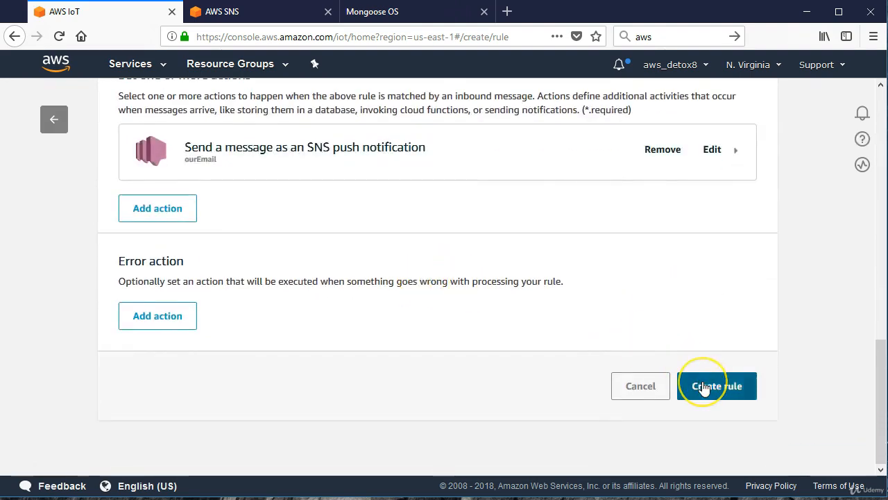
click(702, 385)
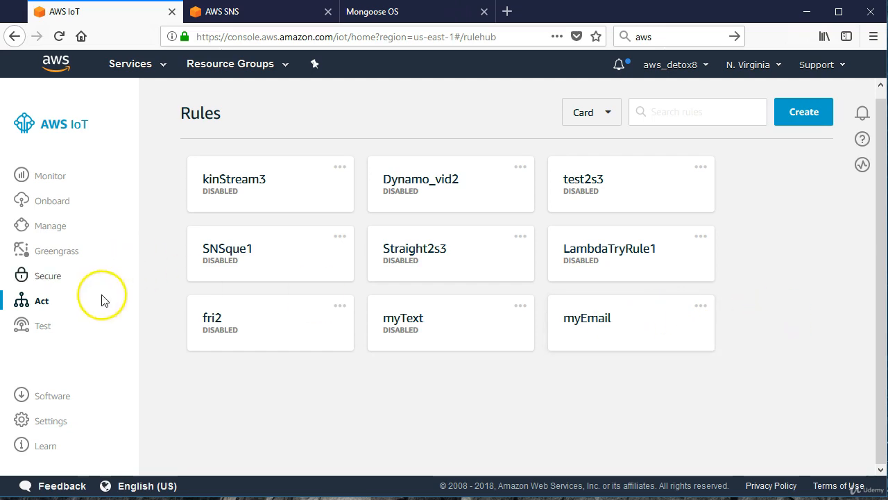
Open the MQTT test client and examine its section for publishing a message to a topic.
click(43, 326)
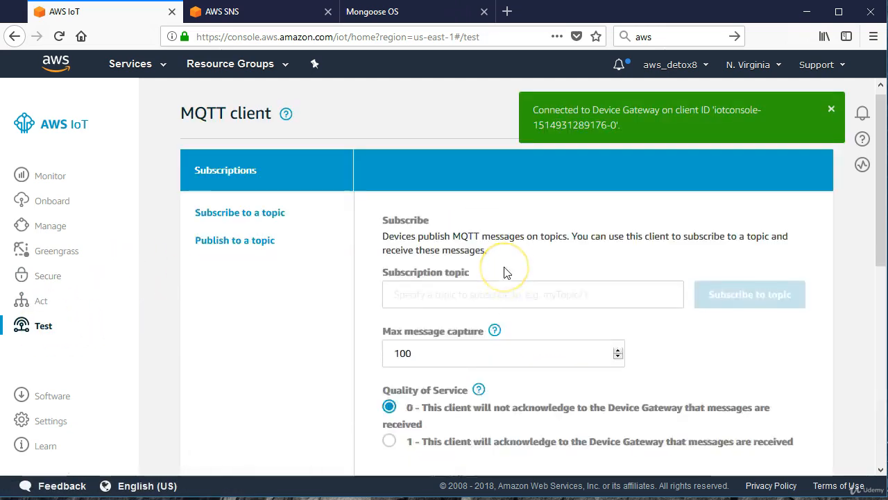
scroll(506, 273, down, 3)
scroll(510, 279, down, 2)
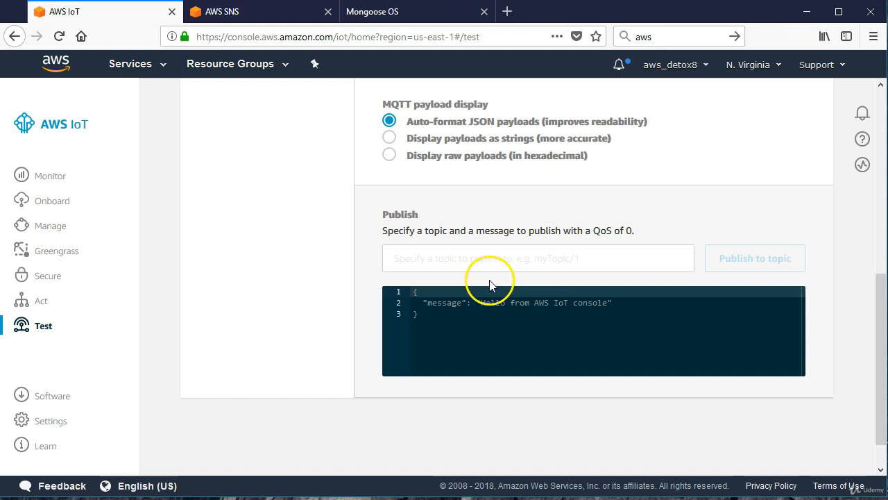
click(476, 261)
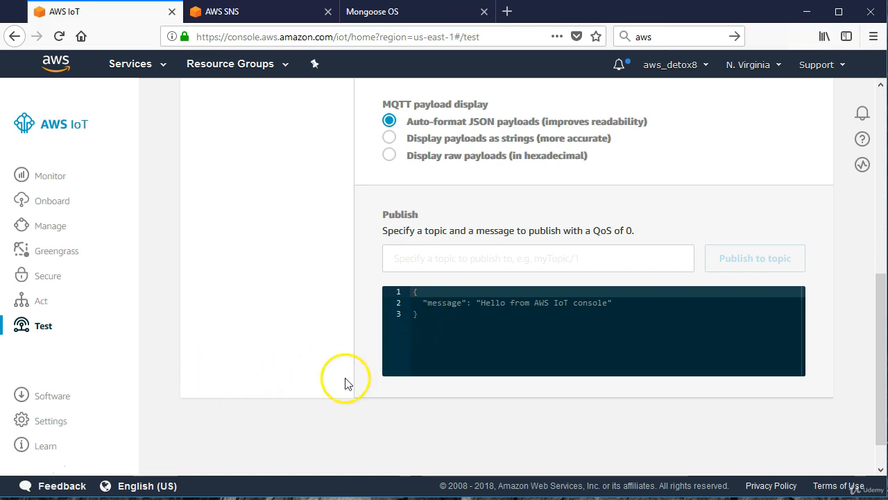
click(30, 470)
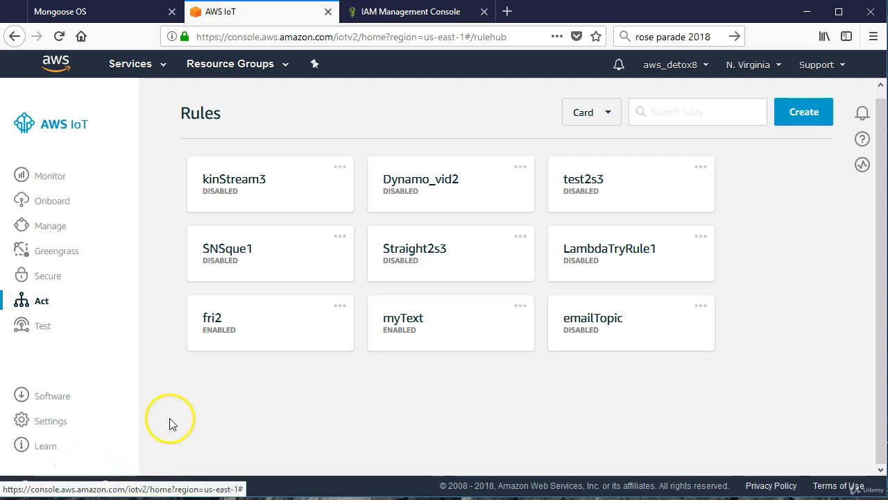
Open the myText rule, review its actions, and open its description and query statement for editing.
click(421, 331)
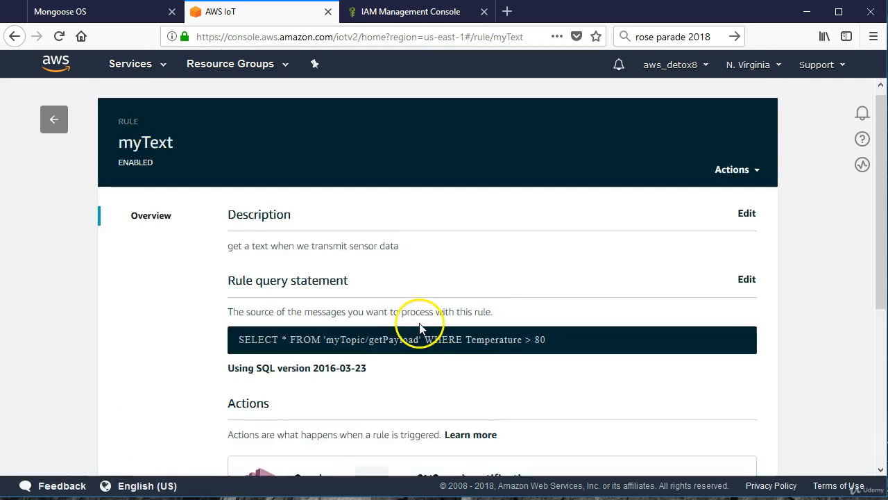
scroll(420, 327, down, 5)
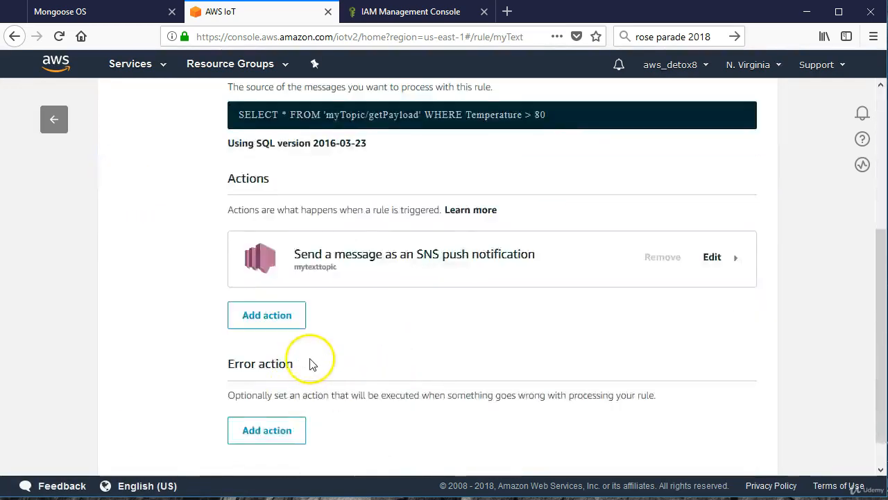
scroll(312, 361, up, 3)
click(746, 204)
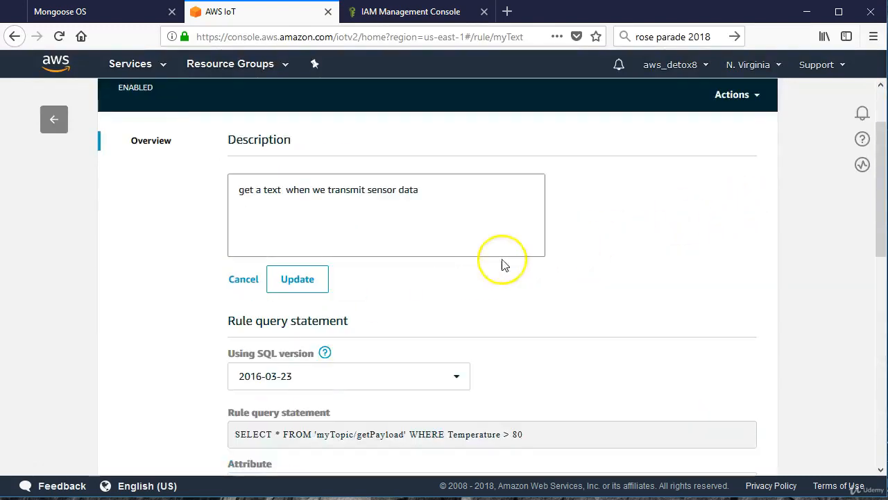
Re-enter the myText query condition as Temperature > 80 and update the rule.
scroll(451, 291, down, 3)
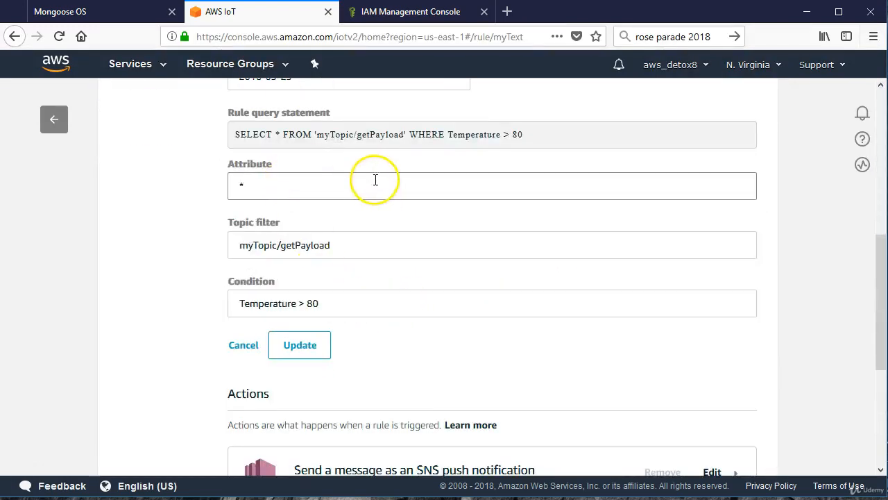
click(242, 310)
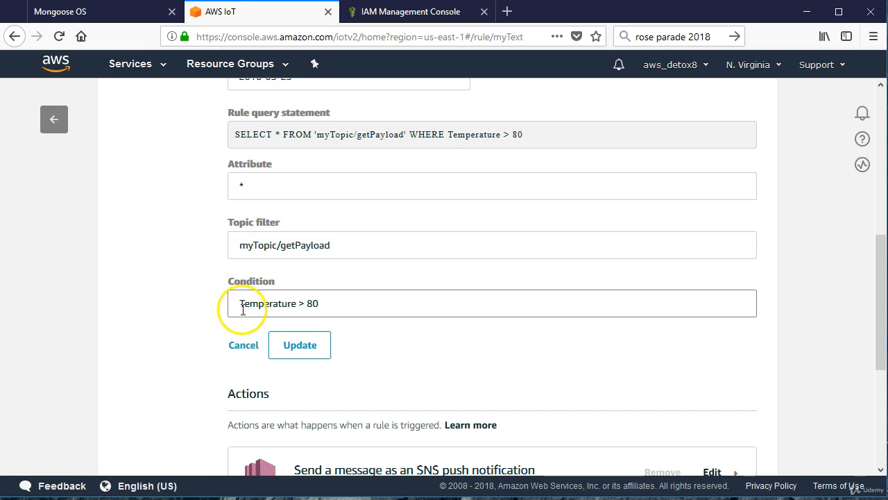
click(297, 303)
click(278, 221)
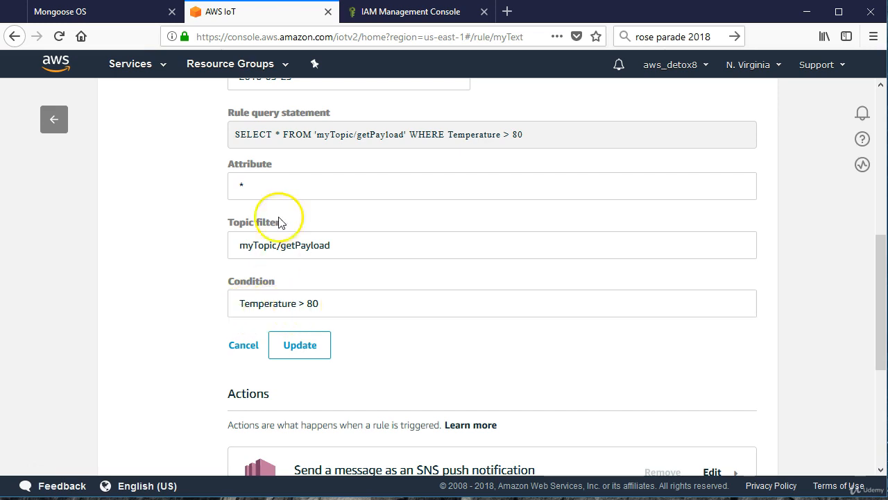
scroll(278, 220, up, 4)
scroll(388, 346, down, 1)
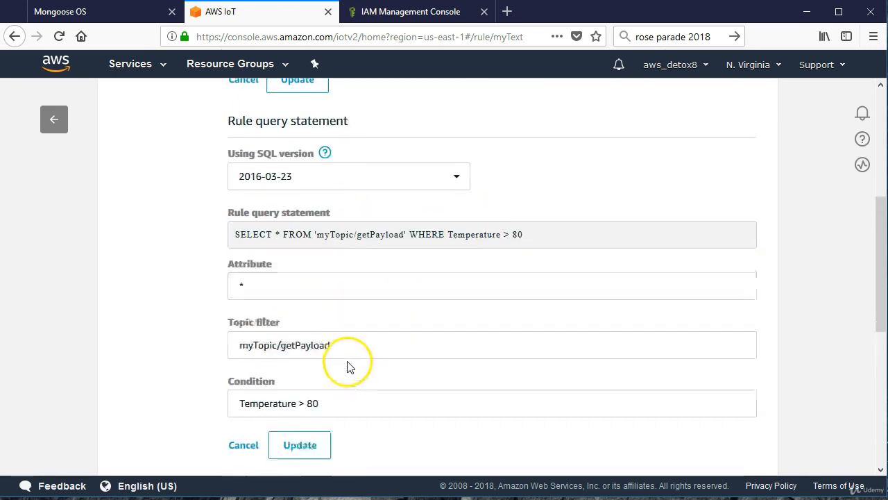
scroll(349, 366, down, 1)
click(333, 376)
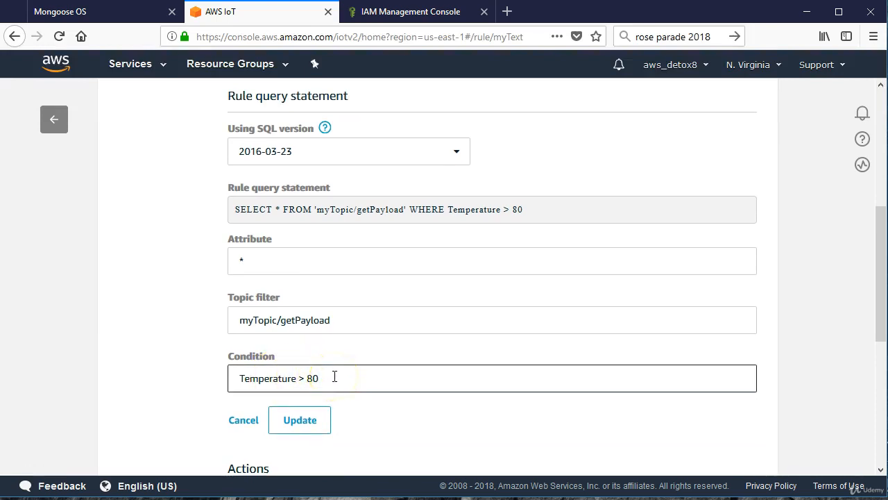
key(BackSpace)
key(BackSpace)
text(8)
click(303, 421)
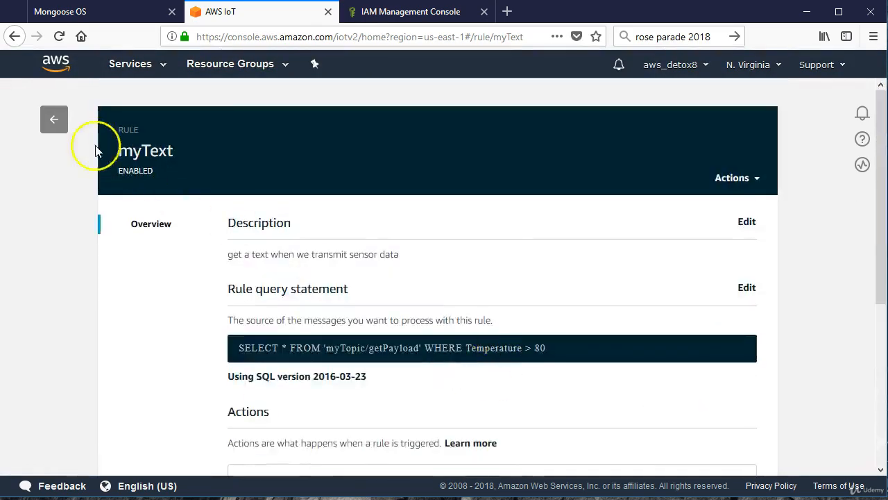
Open the emailTopic rule from the rules list and review its query statement and SNS action.
click(56, 124)
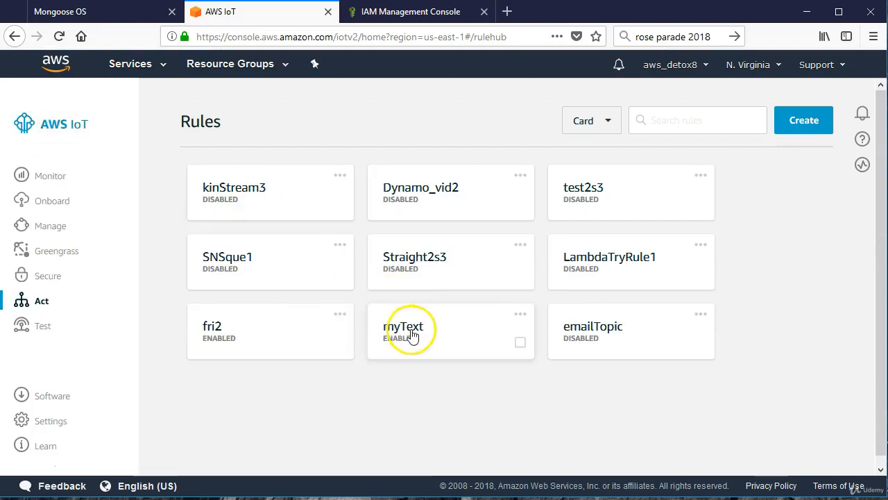
click(586, 331)
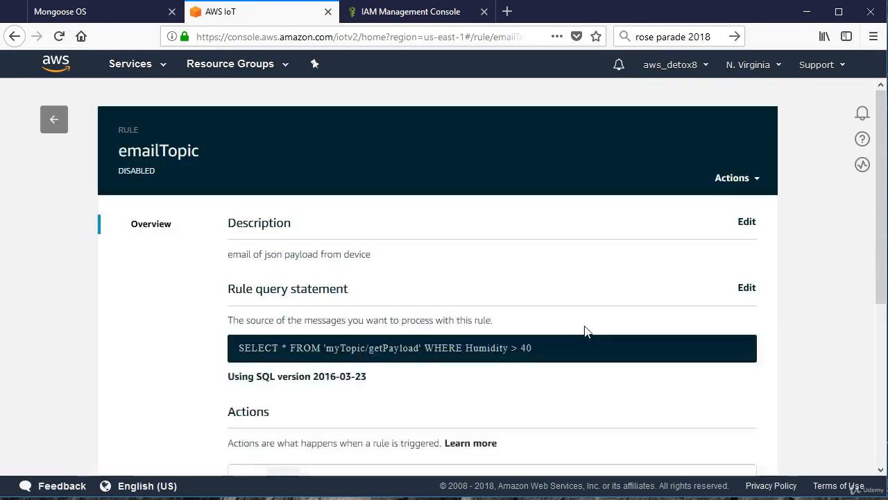
scroll(586, 332, down, 5)
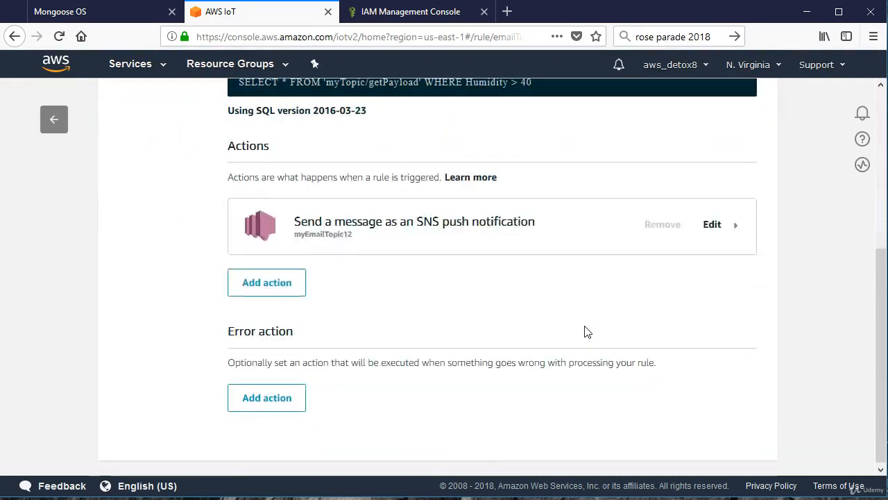
scroll(585, 331, up, 3)
Open the emailTopic rule's query statement for editing, keep the condition Humidity > 40, and update the rule.
click(745, 170)
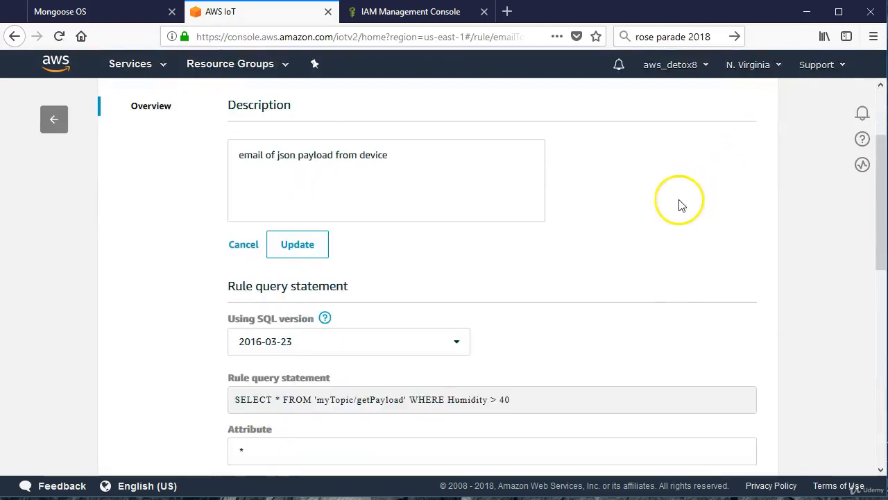
scroll(678, 202, down, 4)
drag(361, 266, 173, 284)
click(332, 254)
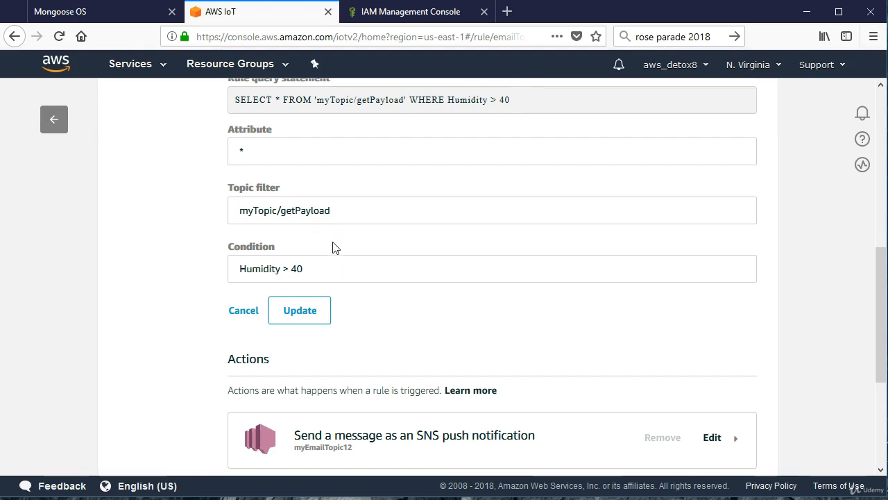
click(312, 317)
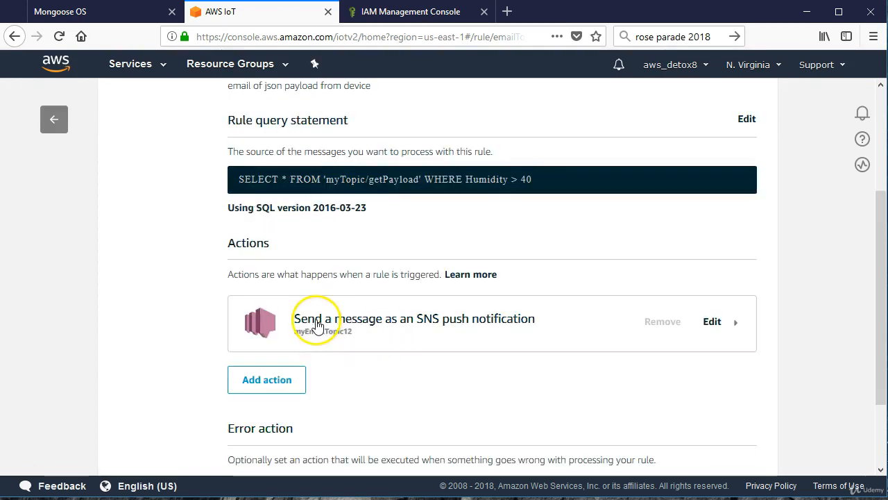
scroll(472, 328, up, 3)
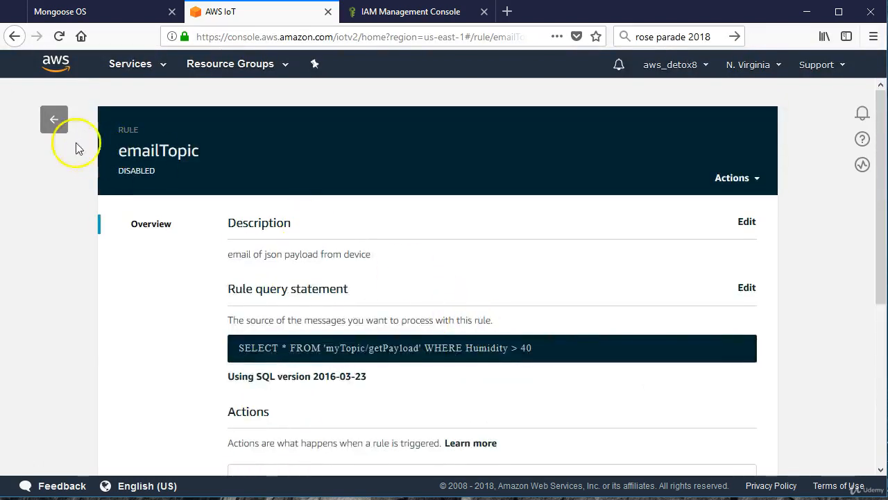
Return to the rules list and enable the emailTopic rule.
click(54, 123)
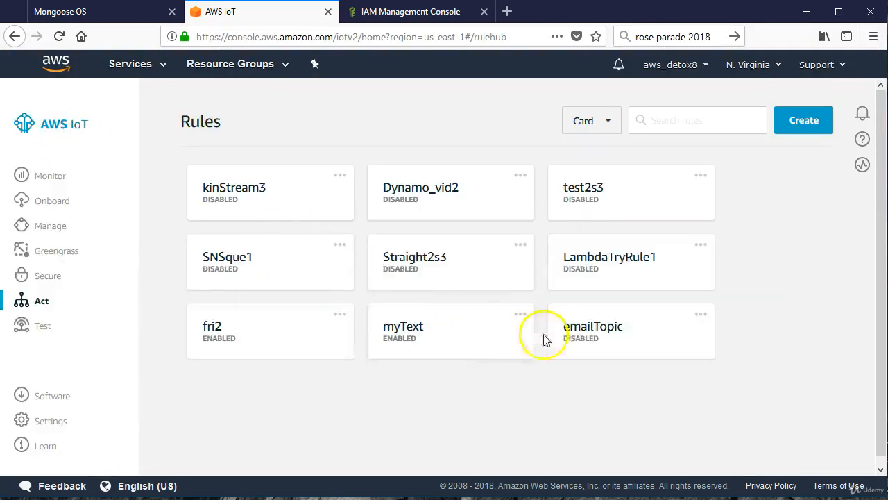
click(701, 313)
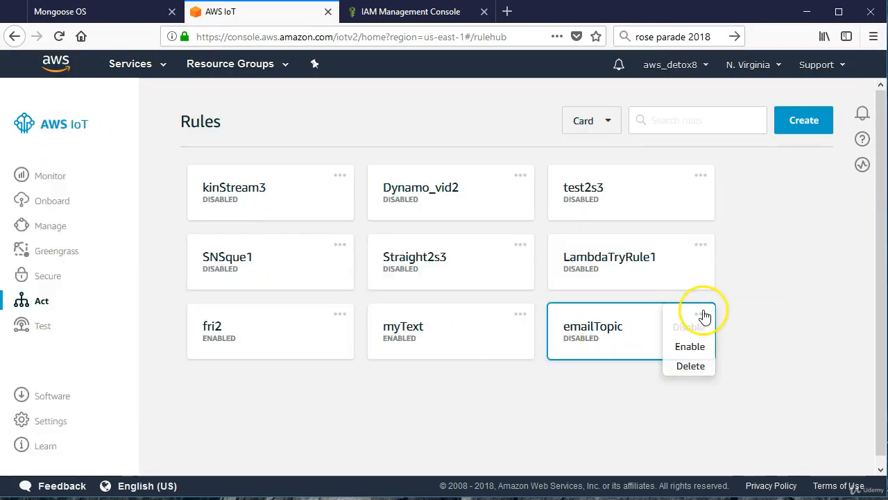
click(689, 347)
Subscribe to the topic myTopic/getPayload in the MQTT test client.
click(43, 325)
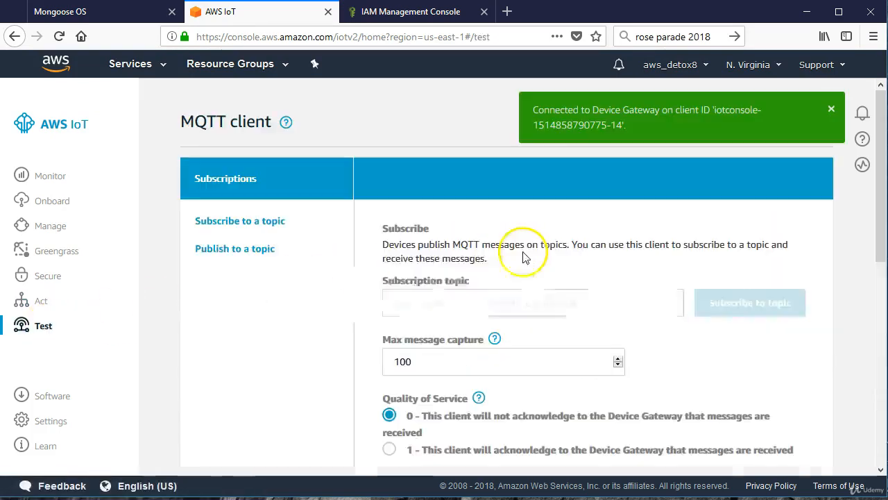
right_click(452, 302)
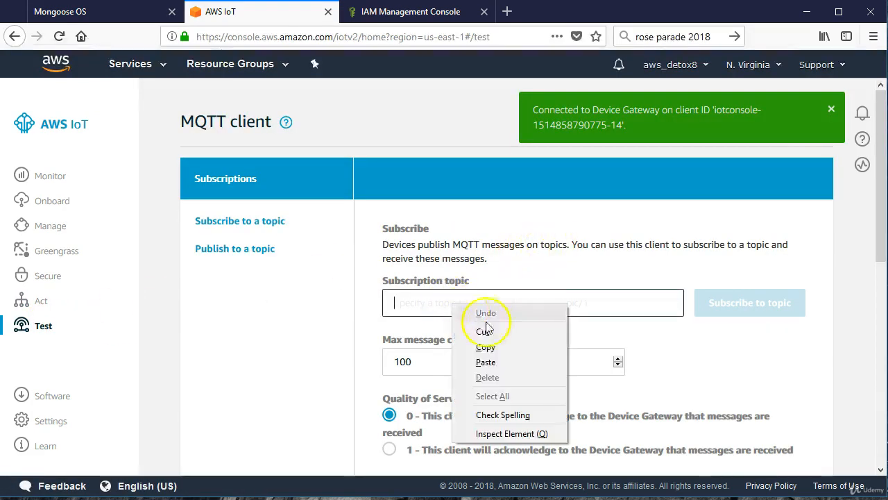
click(486, 362)
click(728, 307)
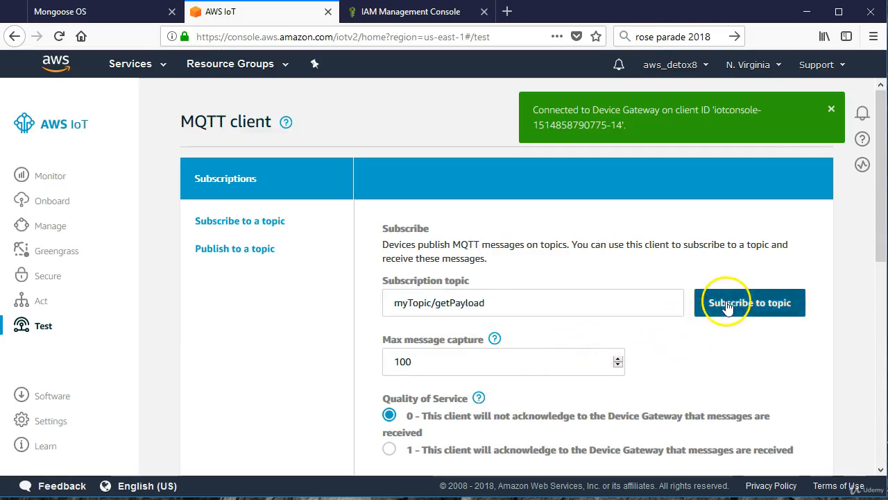
Examine the humidity and temperature values in the messages received on myTopic/getPayload.
scroll(603, 315, down, 3)
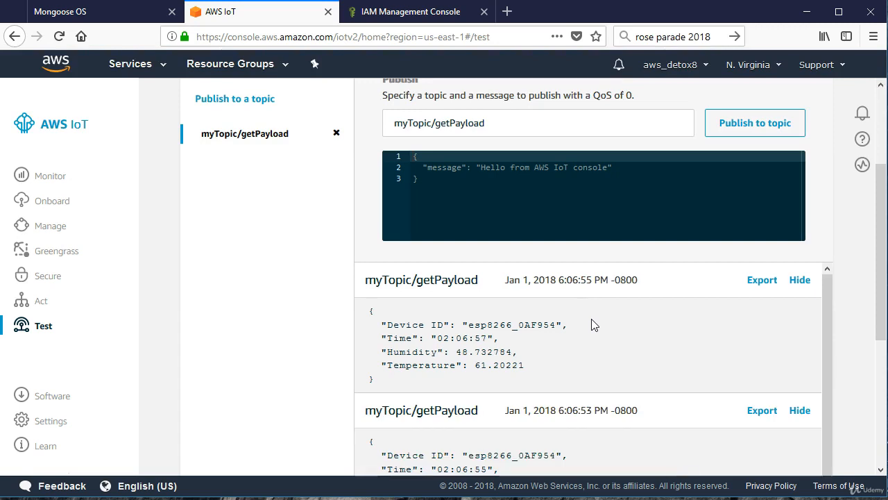
scroll(591, 324, down, 3)
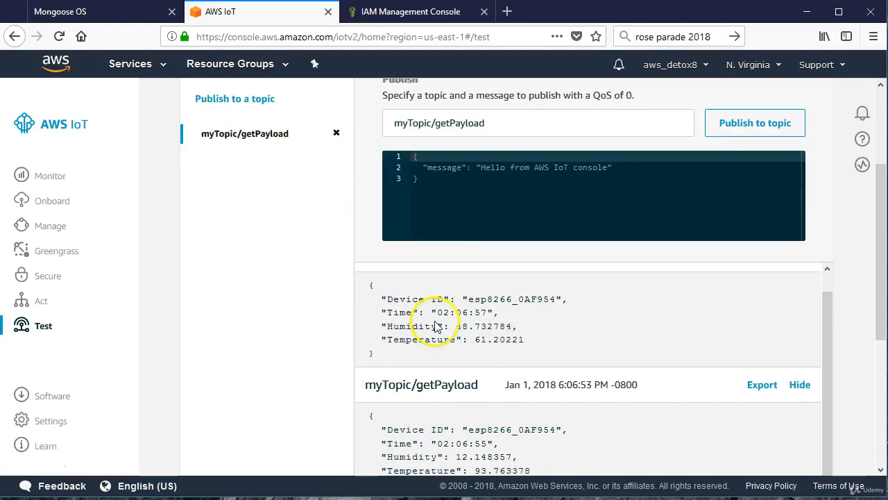
scroll(449, 326, up, 1)
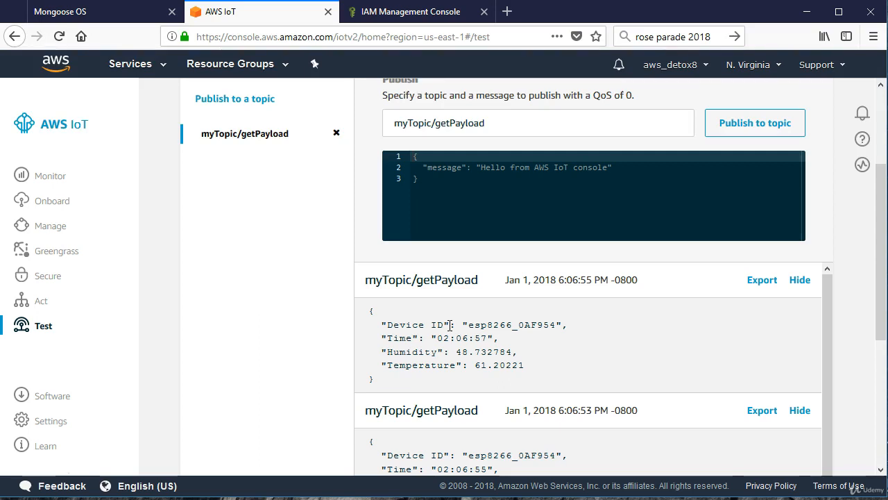
scroll(449, 325, down, 4)
scroll(449, 325, up, 4)
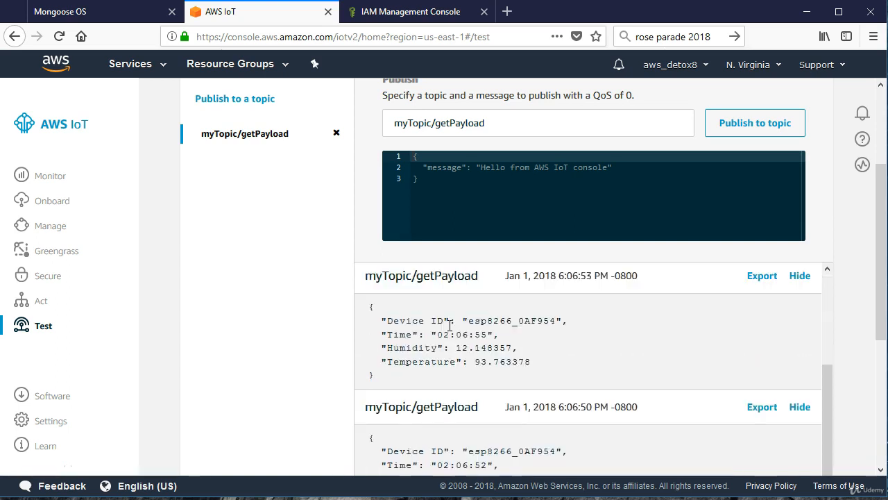
click(362, 312)
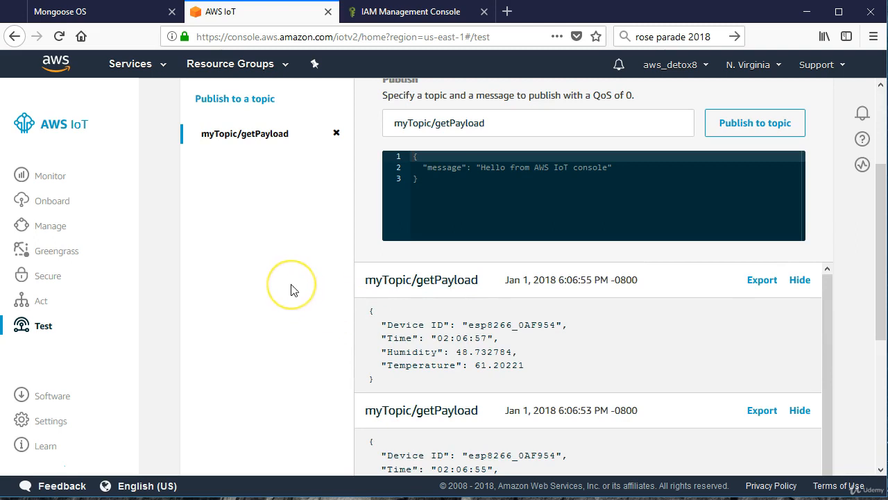